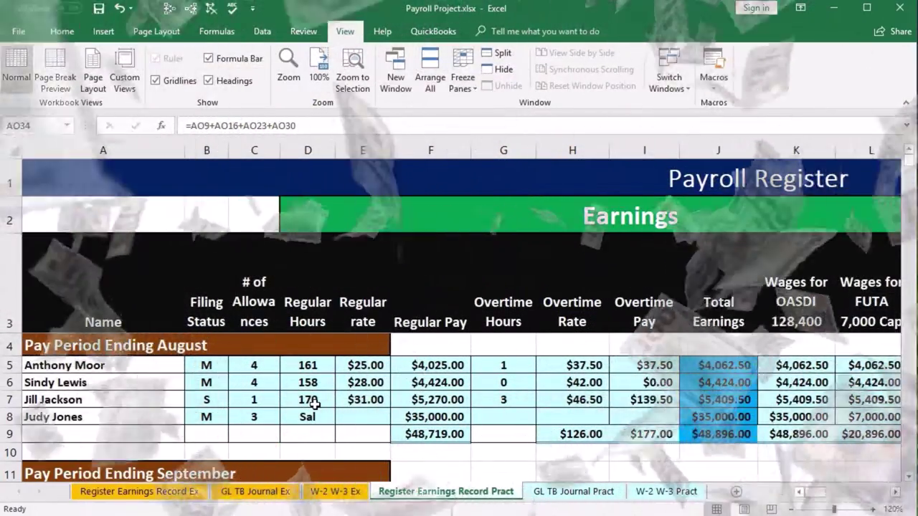
Step: Select the Pay Period Ending August heading in the payroll register and check the Freeze Panes options
{"action": "left_click", "coordinate": [314, 403]}
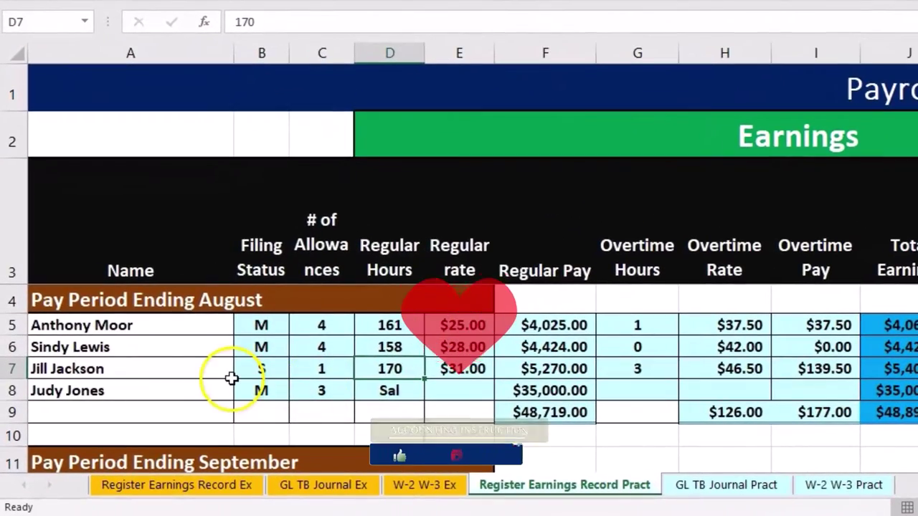
{"action": "left_click", "coordinate": [136, 299]}
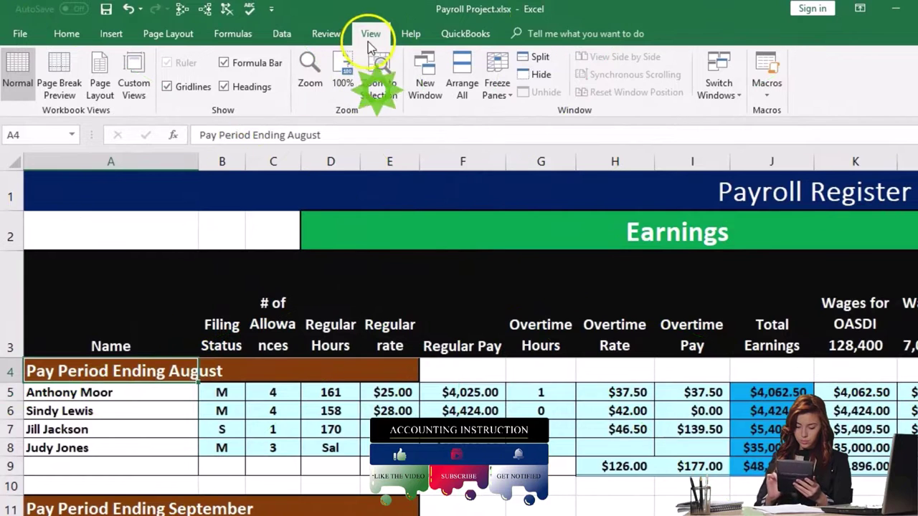
{"action": "left_click", "coordinate": [496, 93]}
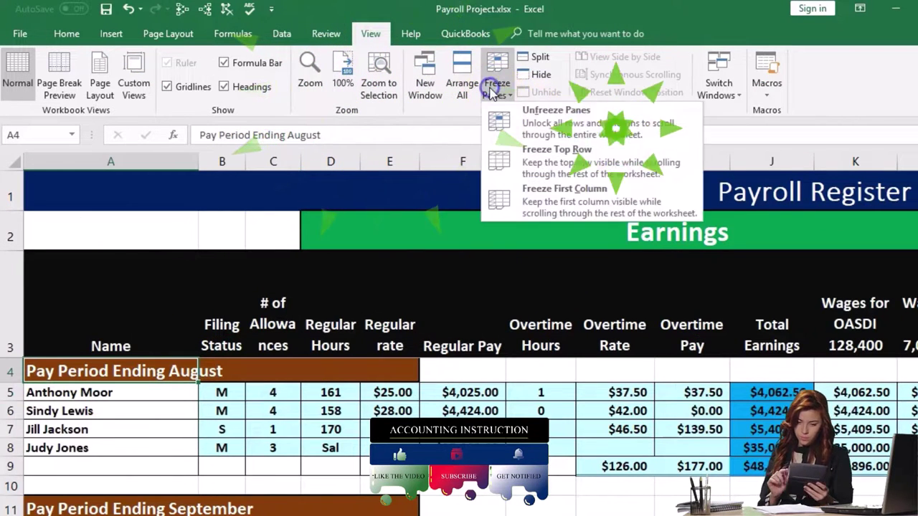
{"action": "left_click", "coordinate": [492, 93]}
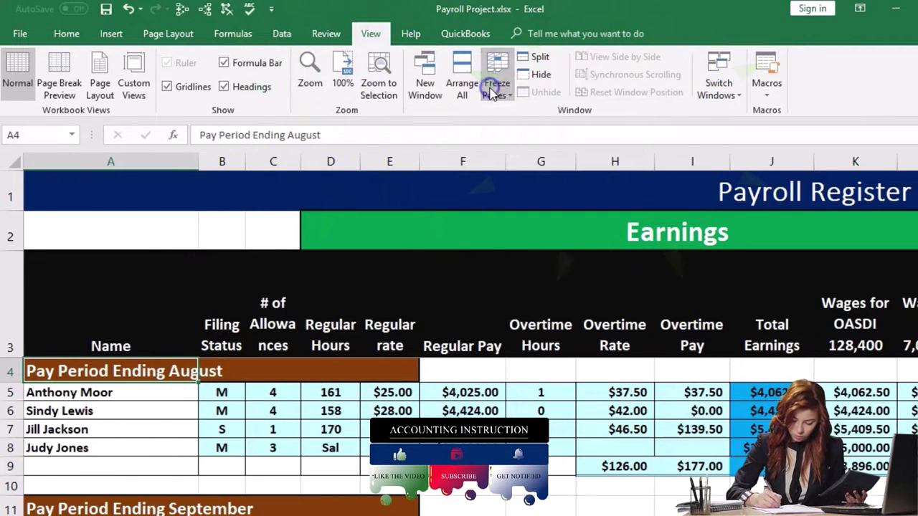
Step: Review the payroll register's monthly pay periods down to the Q3, Q4 and yearly total rows
{"action": "left_click", "coordinate": [462, 429]}
{"action": "scroll", "coordinate": [458, 430], "scroll_direction": "down", "scroll_amount": 1}
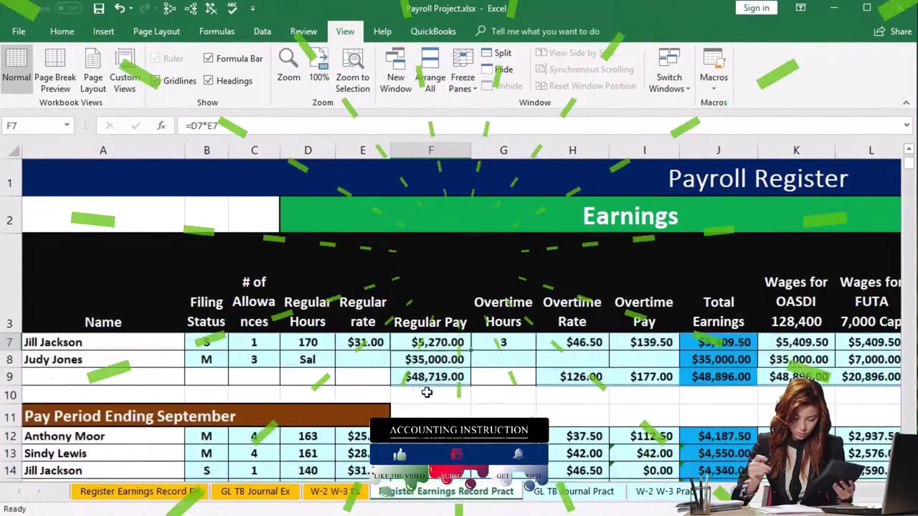
{"action": "scroll", "coordinate": [427, 392], "scroll_direction": "down", "scroll_amount": 8}
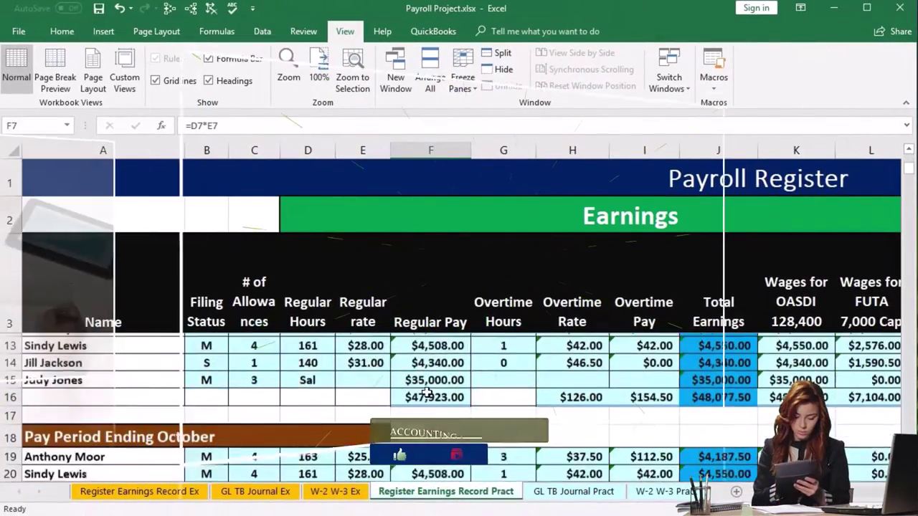
{"action": "scroll", "coordinate": [427, 392], "scroll_direction": "down", "scroll_amount": 2}
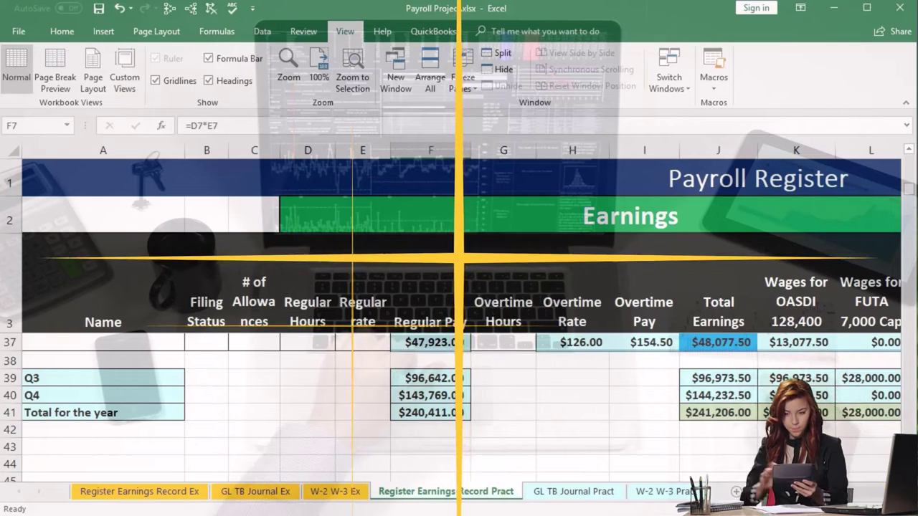
{"action": "scroll", "coordinate": [427, 392], "scroll_direction": "down", "scroll_amount": 1}
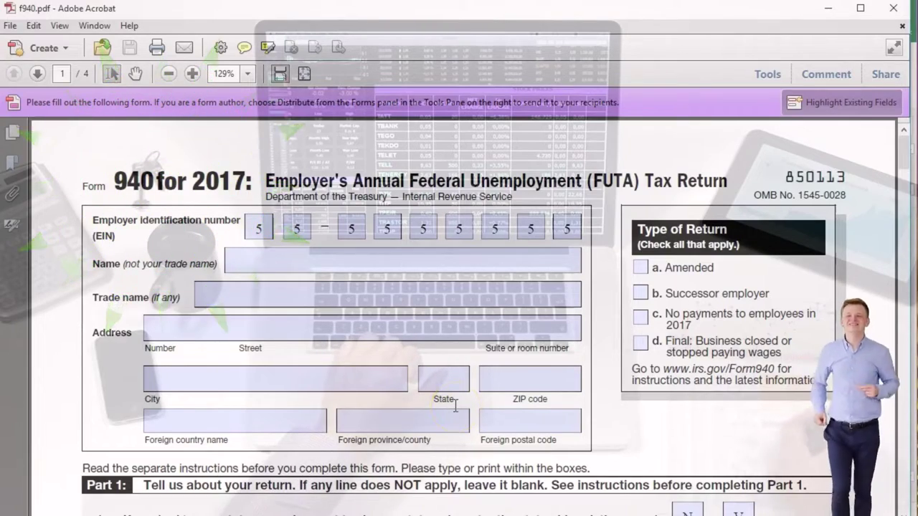
Step: Switch to f940.pdf in Adobe Acrobat and examine line 3, total payments to all employees
{"action": "scroll", "coordinate": [455, 406], "scroll_direction": "down", "scroll_amount": 2}
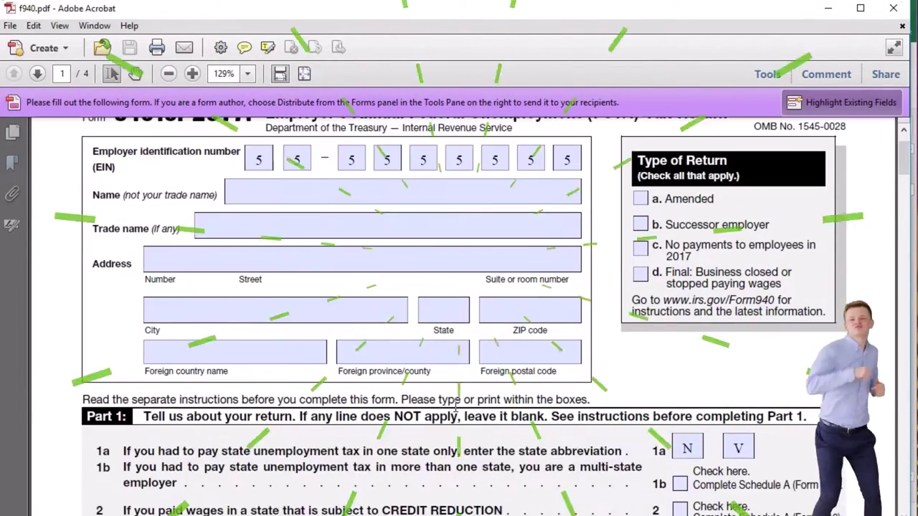
{"action": "scroll", "coordinate": [455, 406], "scroll_direction": "down", "scroll_amount": 4}
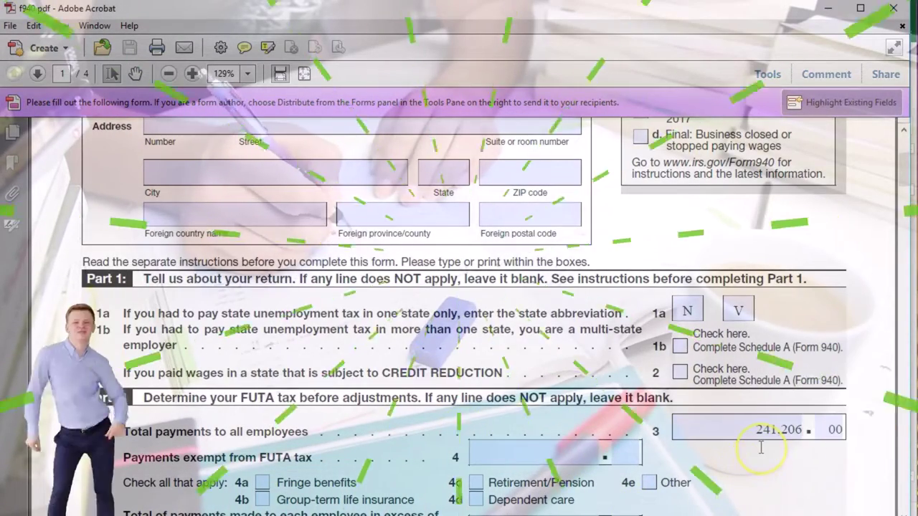
{"action": "scroll", "coordinate": [760, 448], "scroll_direction": "down", "scroll_amount": 1}
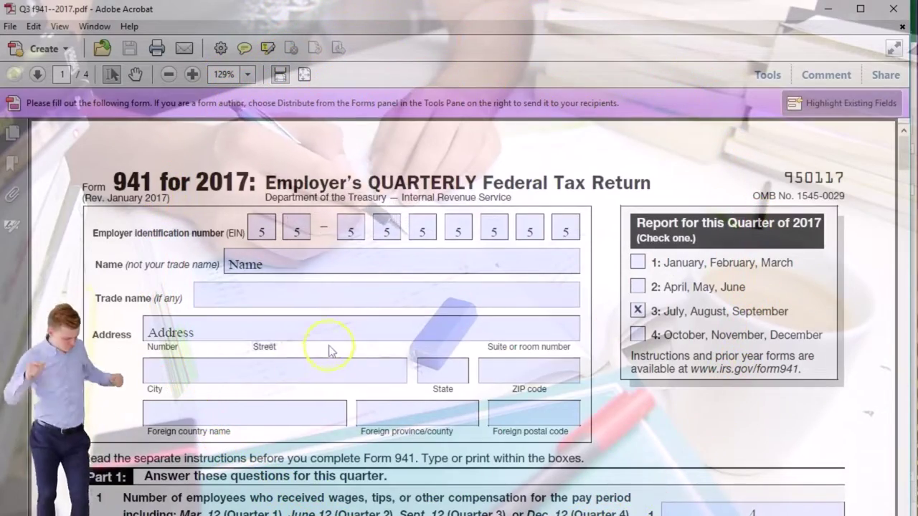
Step: Switch to Q3 f941--2017.pdf and examine the reported quarter and the wages and federal income tax on lines 2 and 3
{"action": "scroll", "coordinate": [323, 357], "scroll_direction": "down", "scroll_amount": 2}
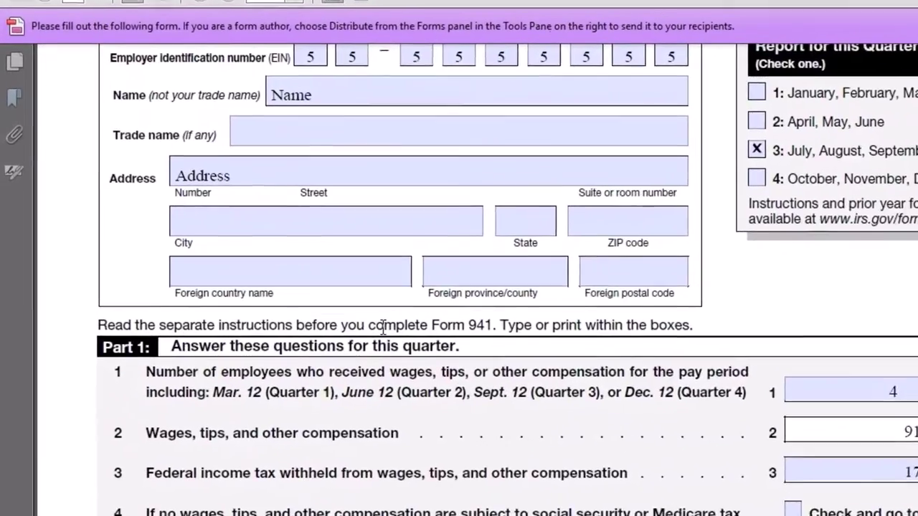
{"action": "scroll", "coordinate": [383, 337], "scroll_direction": "down", "scroll_amount": 1}
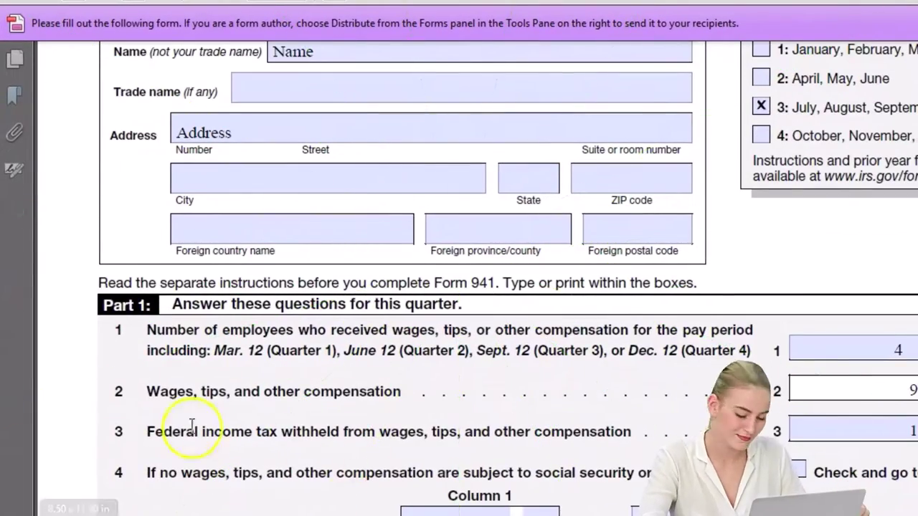
{"action": "scroll", "coordinate": [166, 407], "scroll_direction": "down", "scroll_amount": 2}
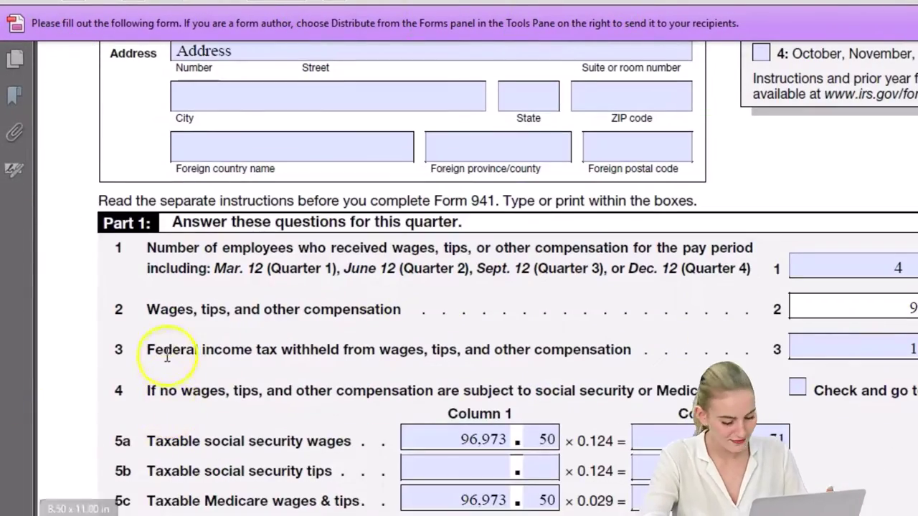
{"action": "scroll", "coordinate": [261, 333], "scroll_direction": "up", "scroll_amount": 3}
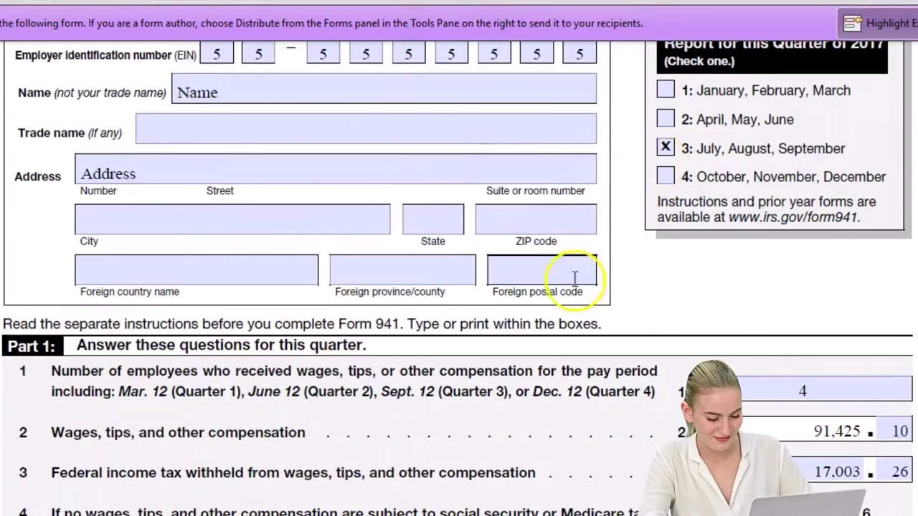
{"action": "scroll", "coordinate": [574, 277], "scroll_direction": "down", "scroll_amount": 2}
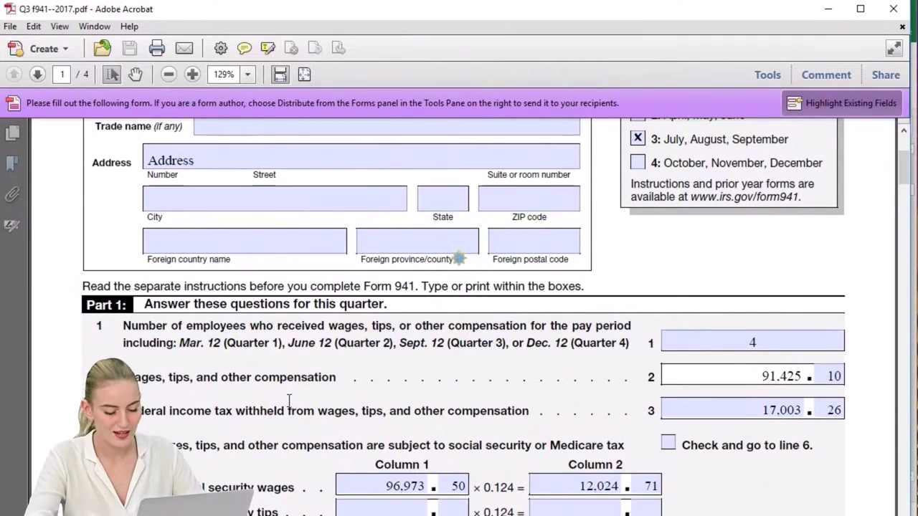
{"action": "scroll", "coordinate": [289, 398], "scroll_direction": "down", "scroll_amount": 1}
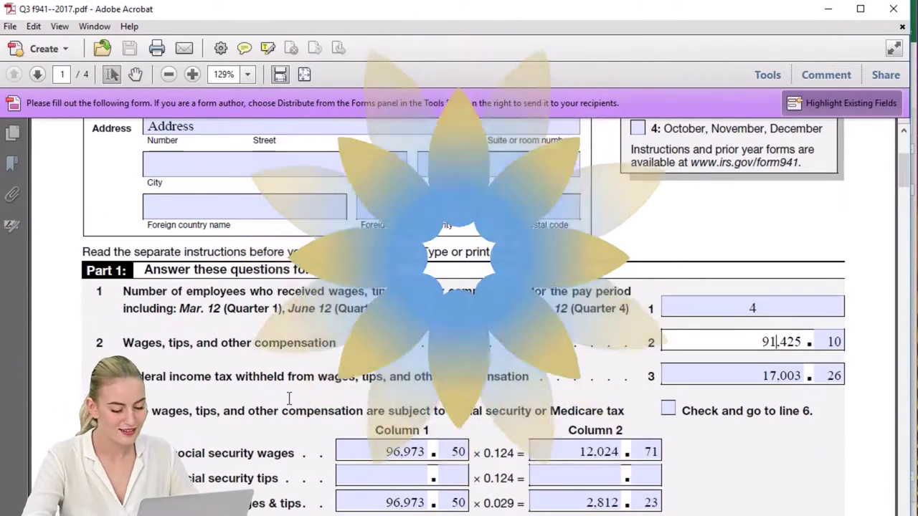
{"action": "scroll", "coordinate": [289, 399], "scroll_direction": "down", "scroll_amount": 1}
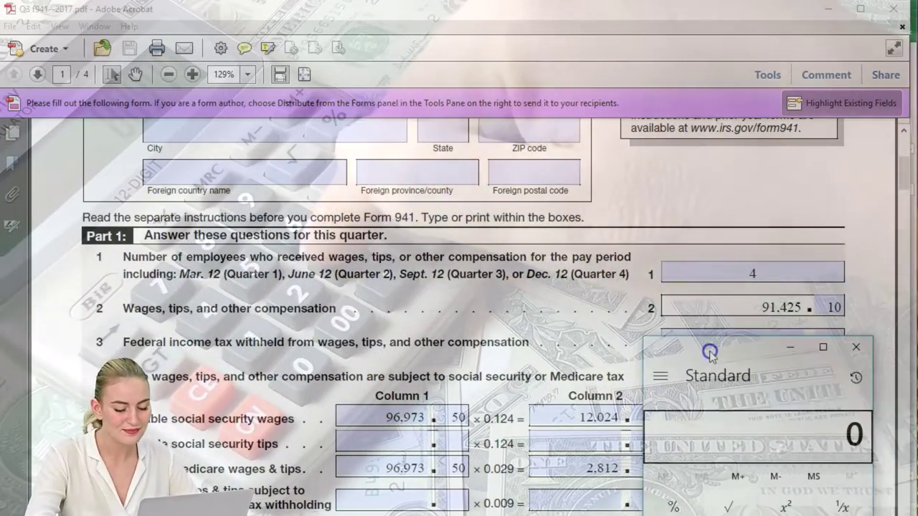
Step: In Calculator, add 91,424.1 for Q3 and the Q4 Form 941 line 2 wages of 135,909.90
{"action": "type", "text": "91,"}
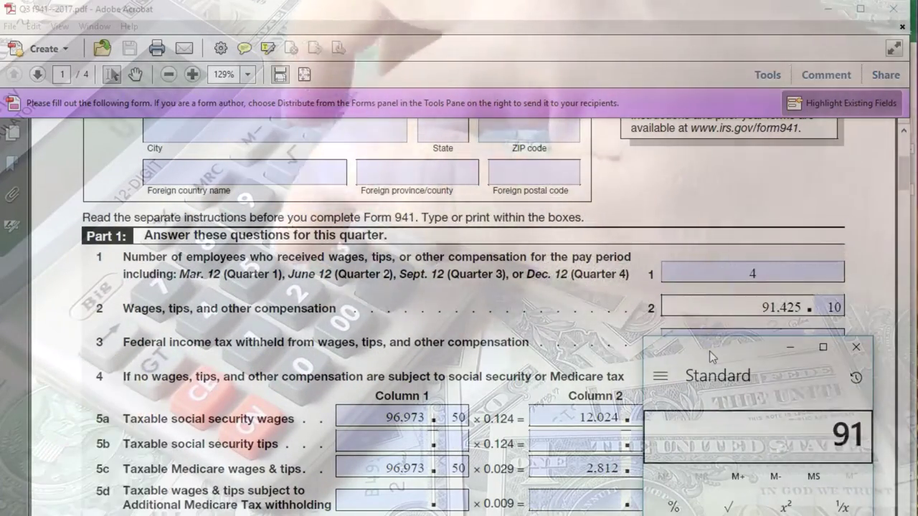
{"action": "type", "text": "424.1"}
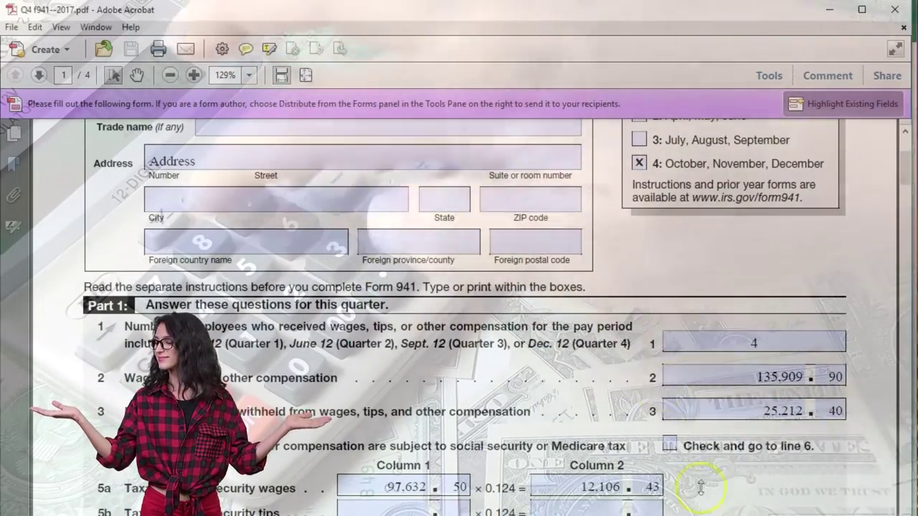
{"action": "scroll", "coordinate": [651, 389], "scroll_direction": "up", "scroll_amount": 5}
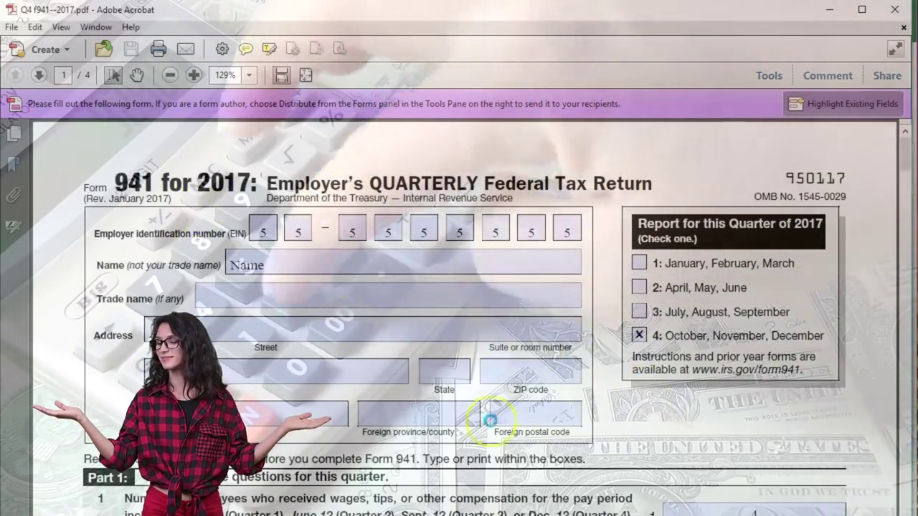
{"action": "scroll", "coordinate": [490, 420], "scroll_direction": "down", "scroll_amount": 5}
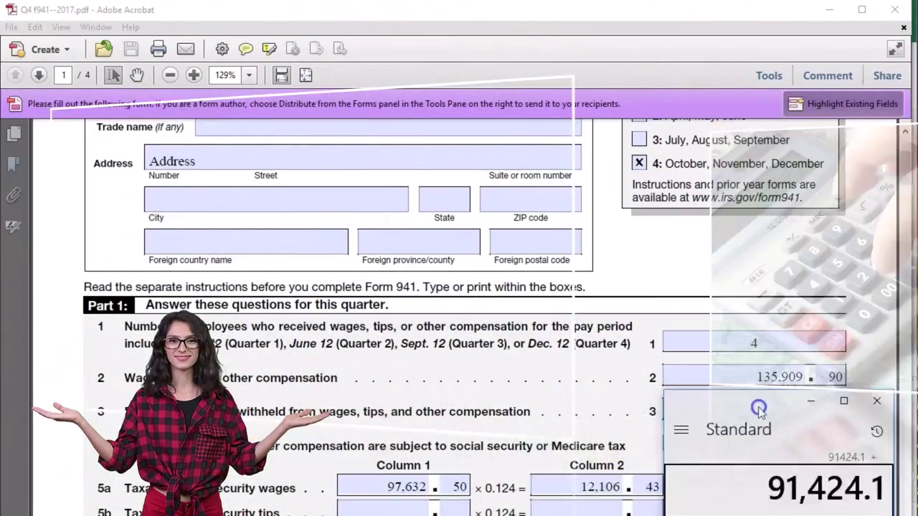
{"action": "left_click_drag", "start_coordinate": [777, 460], "coordinate": [525, 337]}
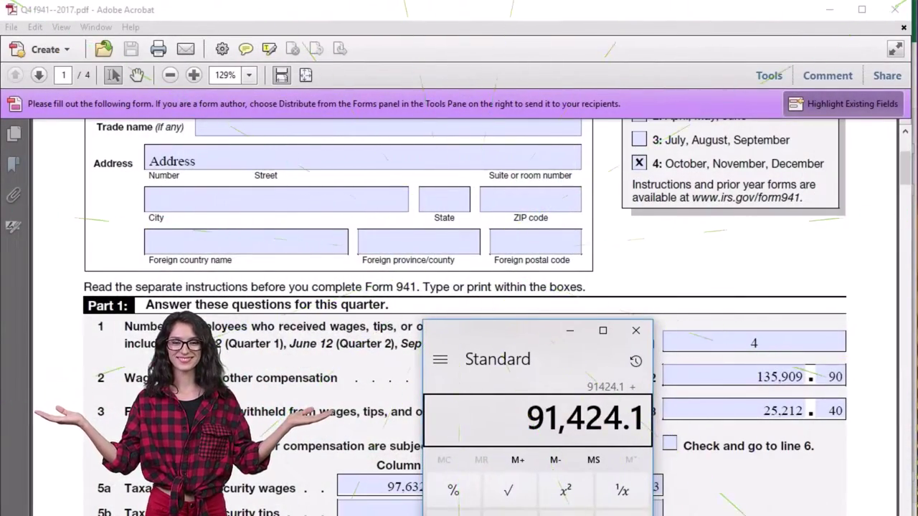
{"action": "type", "text": "1"}
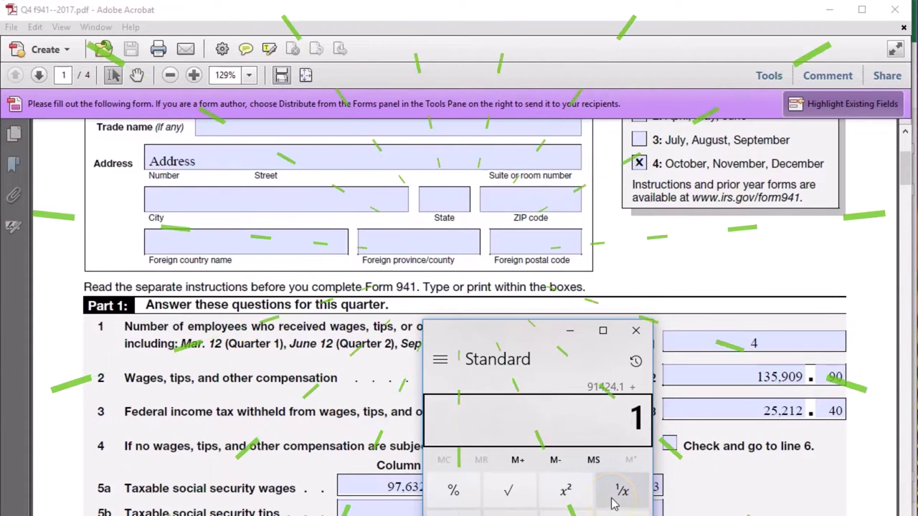
{"action": "type", "text": "3,590"}
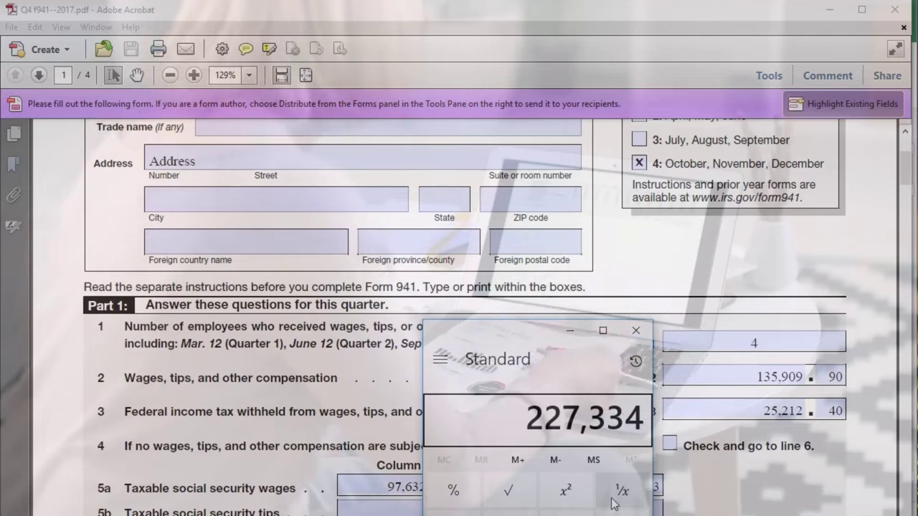
Step: Compare the calculated wage sum with the total payments on line 3 of Form 940
{"action": "left_click", "coordinate": [592, 432]}
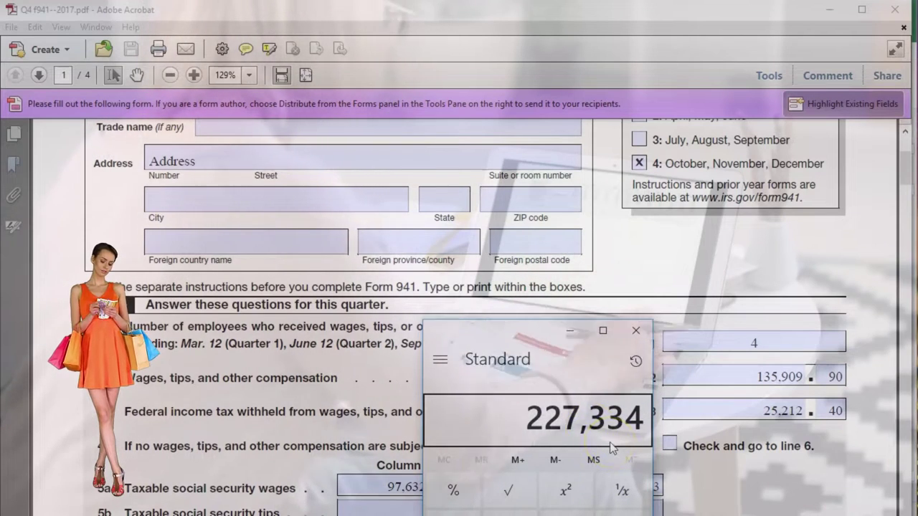
{"action": "left_click", "coordinate": [570, 331]}
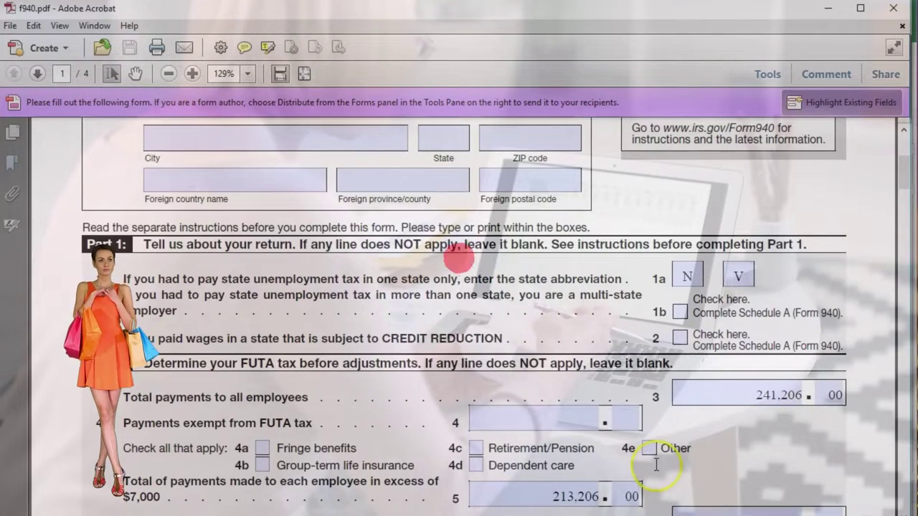
{"action": "key", "text": "alt+Tab"}
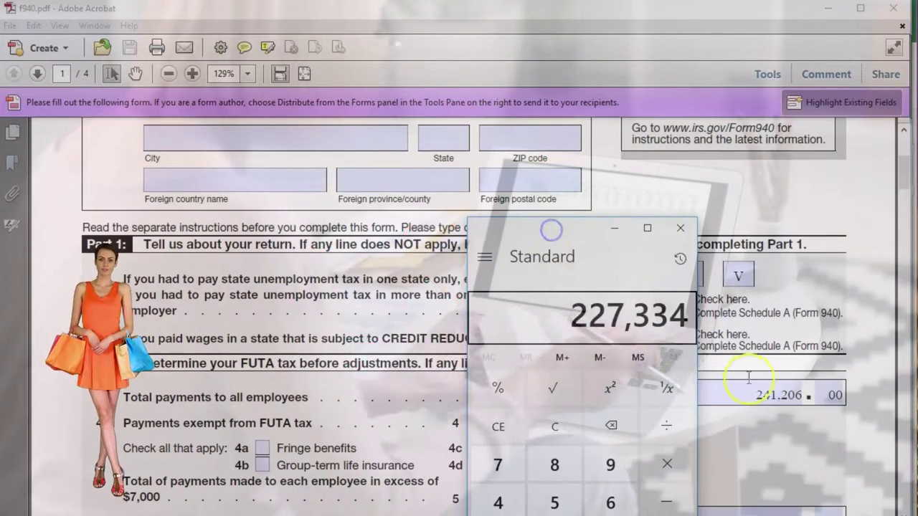
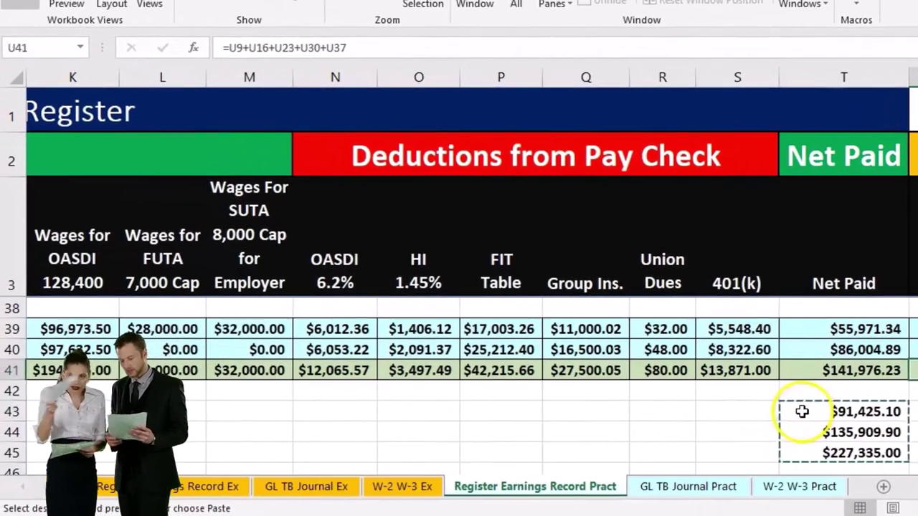
Step: In the Excel payroll register, inspect the formulas in T44 and T45 and the yearly 401(k) total they subtract
{"action": "double_click", "coordinate": [604, 406]}
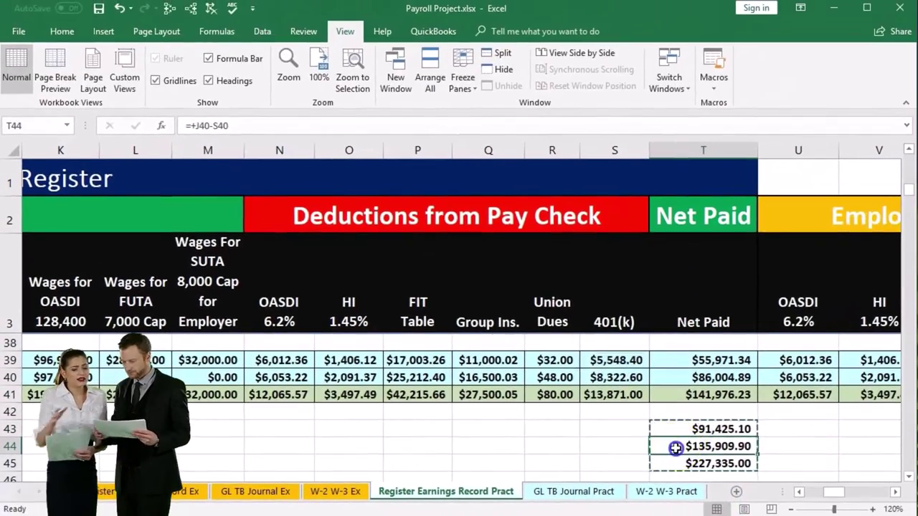
{"action": "double_click", "coordinate": [809, 432]}
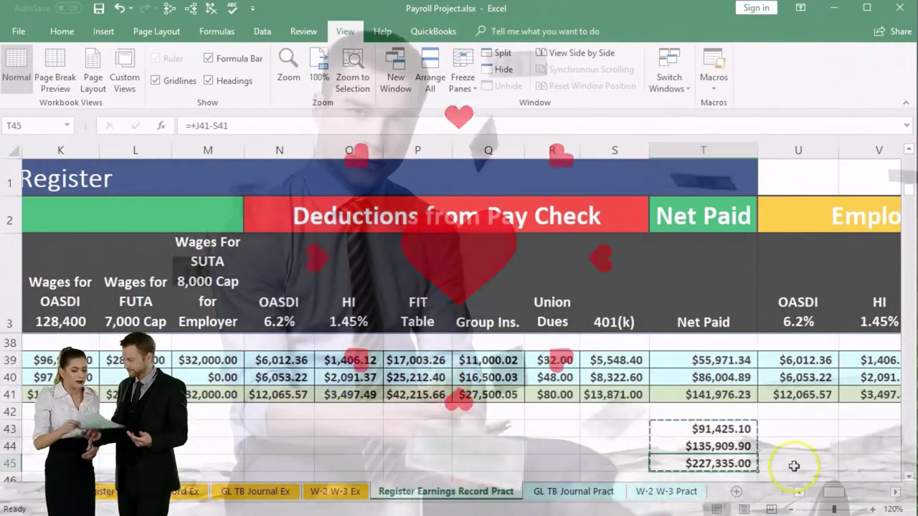
{"action": "key", "text": "Up"}
{"action": "key", "text": "Up"}
{"action": "key", "text": "Up"}
{"action": "key", "text": "Up"}
{"action": "key", "text": "Left"}
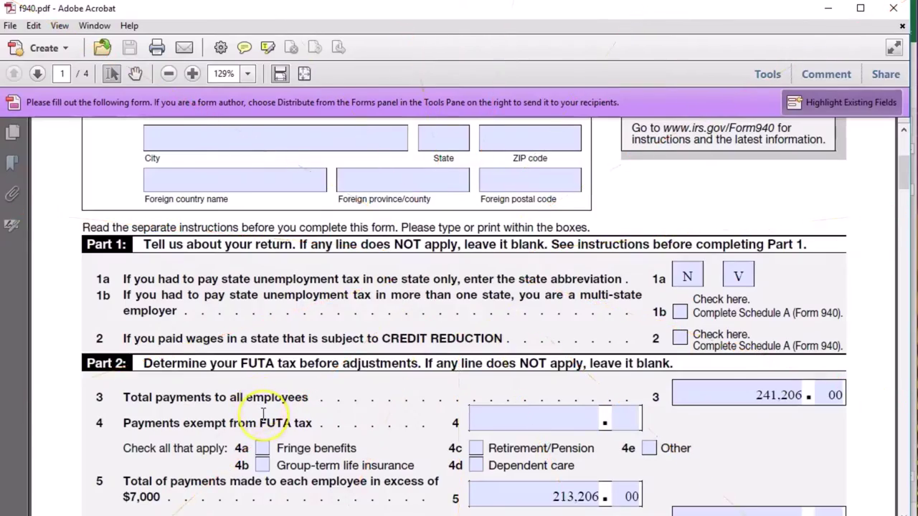
Step: Examine Part 2 of Form 940 in Acrobat, plus the wages and tax lines in Part 1 of the Q3 Form 941
{"action": "scroll", "coordinate": [263, 414], "scroll_direction": "up", "scroll_amount": 6}
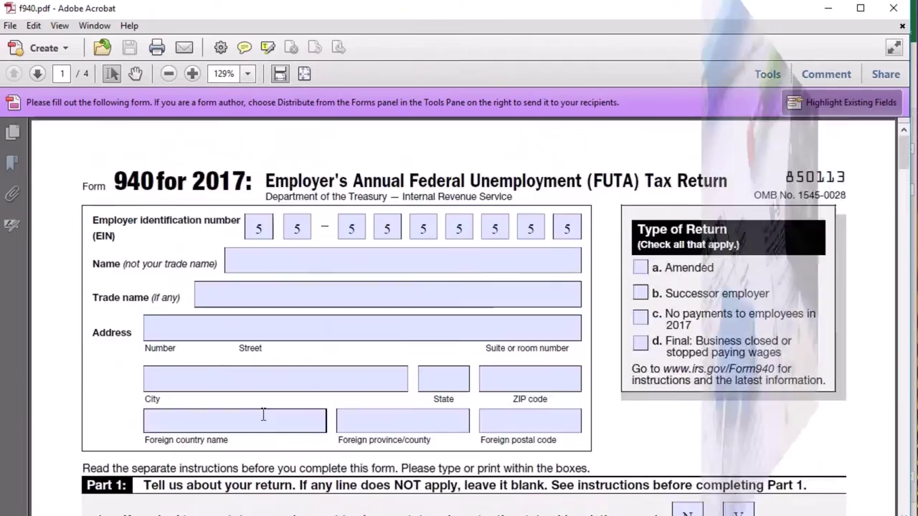
{"action": "scroll", "coordinate": [263, 415], "scroll_direction": "down", "scroll_amount": 4}
{"action": "scroll", "coordinate": [263, 414], "scroll_direction": "down", "scroll_amount": 3}
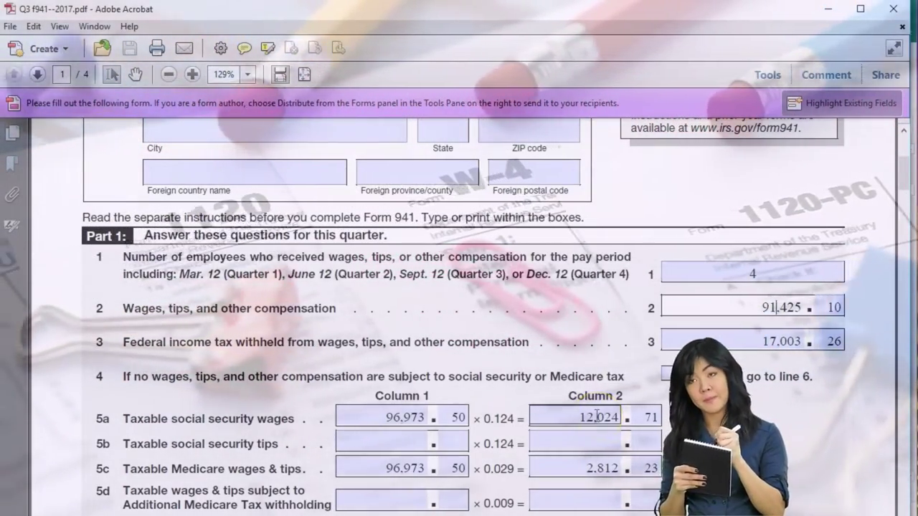
{"action": "scroll", "coordinate": [600, 415], "scroll_direction": "down", "scroll_amount": 1}
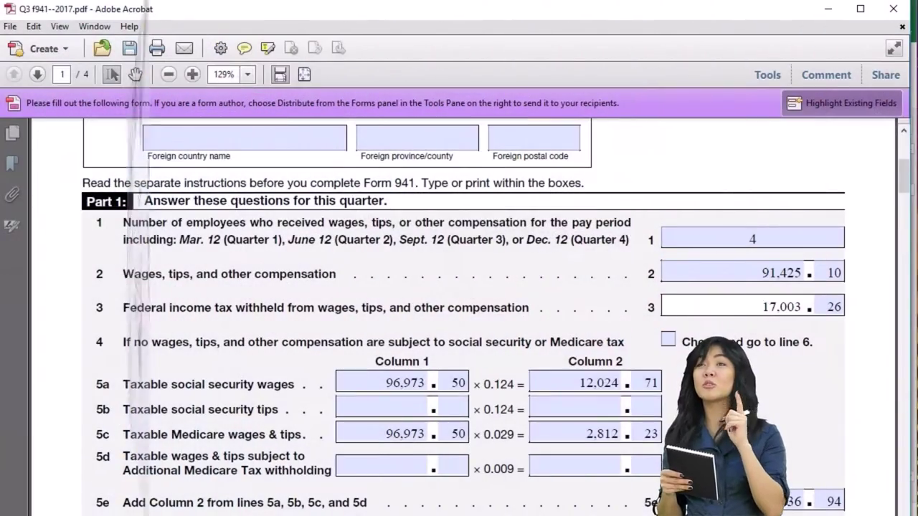
Step: In Calculator, enter the Q3 Form 941 federal income tax withheld, 17003.26, as the first addend
{"action": "left_click_drag", "start_coordinate": [656, 248], "coordinate": [471, 226]}
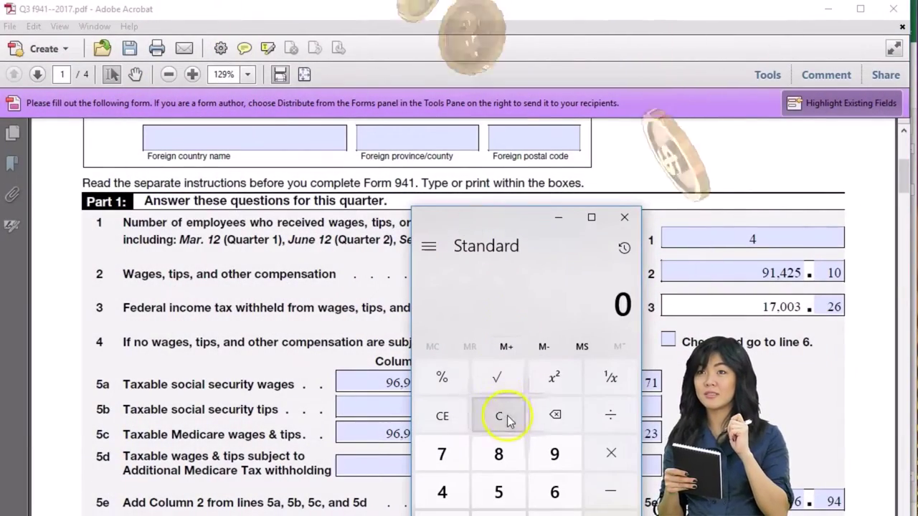
{"action": "type", "text": "17003.2"}
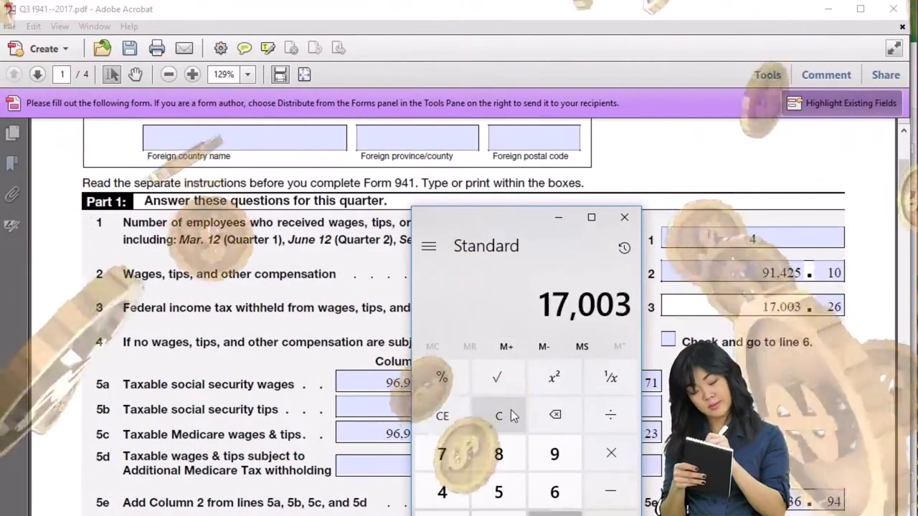
{"action": "type", "text": "6 +"}
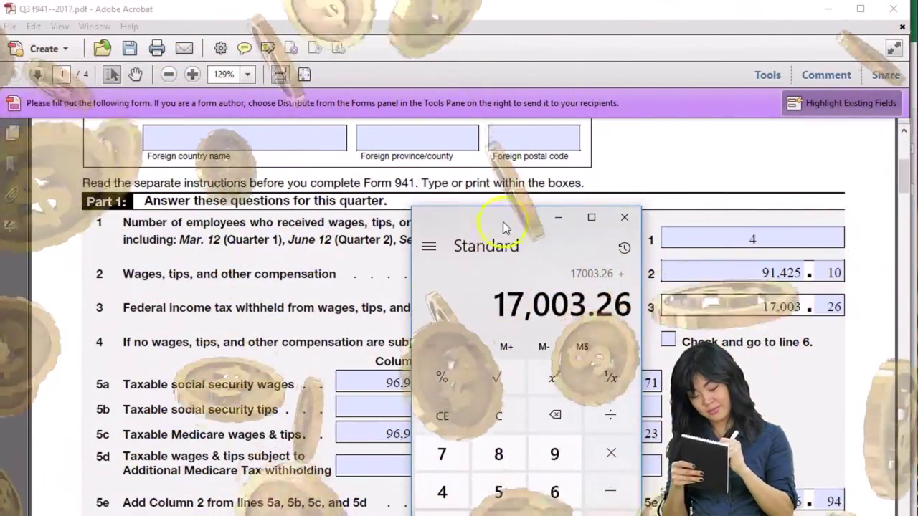
{"action": "left_click", "coordinate": [557, 217]}
{"action": "scroll", "coordinate": [659, 193], "scroll_direction": "up", "scroll_amount": 4}
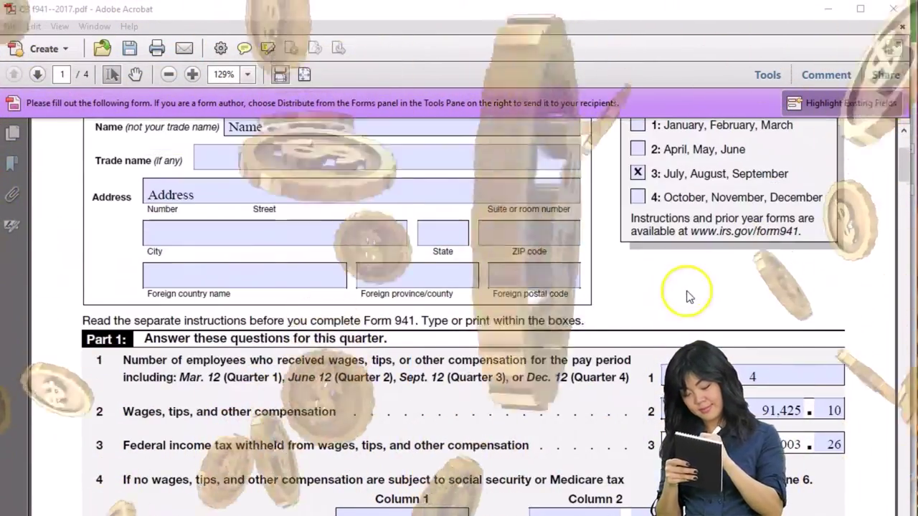
{"action": "scroll", "coordinate": [631, 190], "scroll_direction": "up", "scroll_amount": 3}
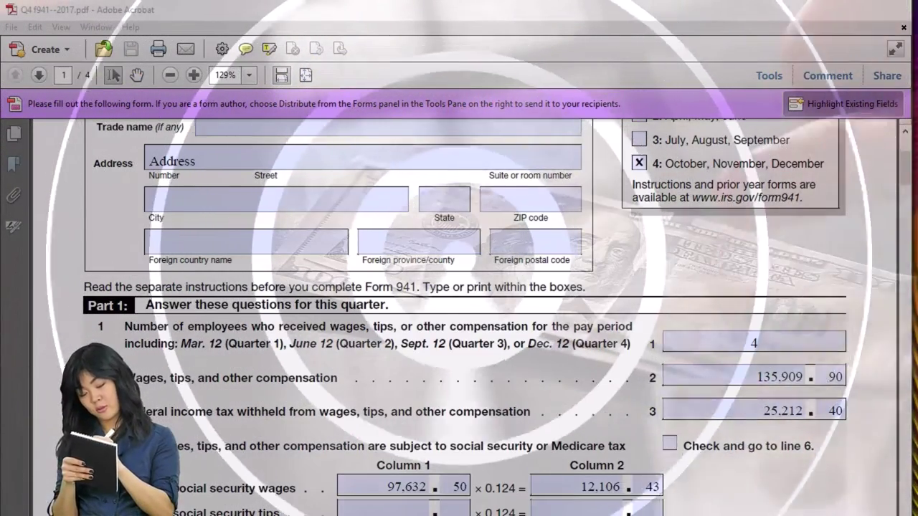
Step: Add the Q4 Form 941 line 3 federal income tax withheld of 25,212.40 and calculate the sum
{"action": "scroll", "coordinate": [553, 393], "scroll_direction": "up", "scroll_amount": 5}
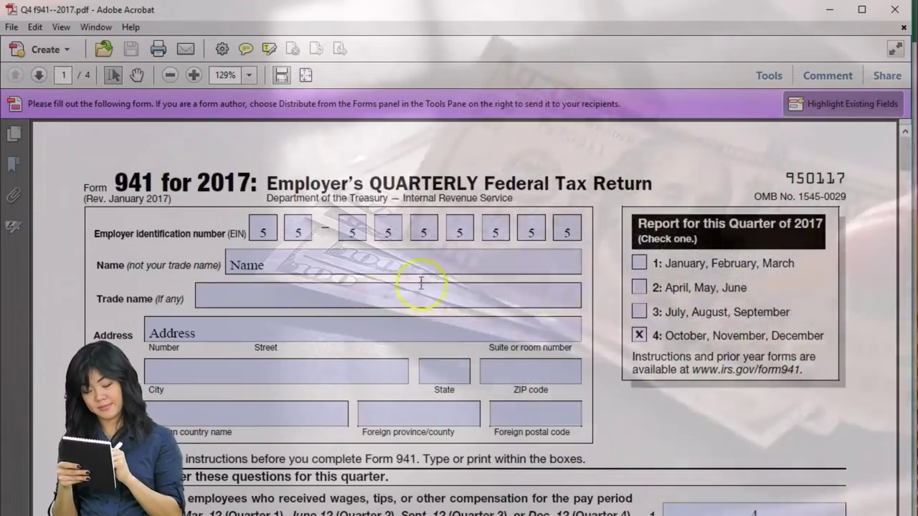
{"action": "scroll", "coordinate": [770, 293], "scroll_direction": "down", "scroll_amount": 5}
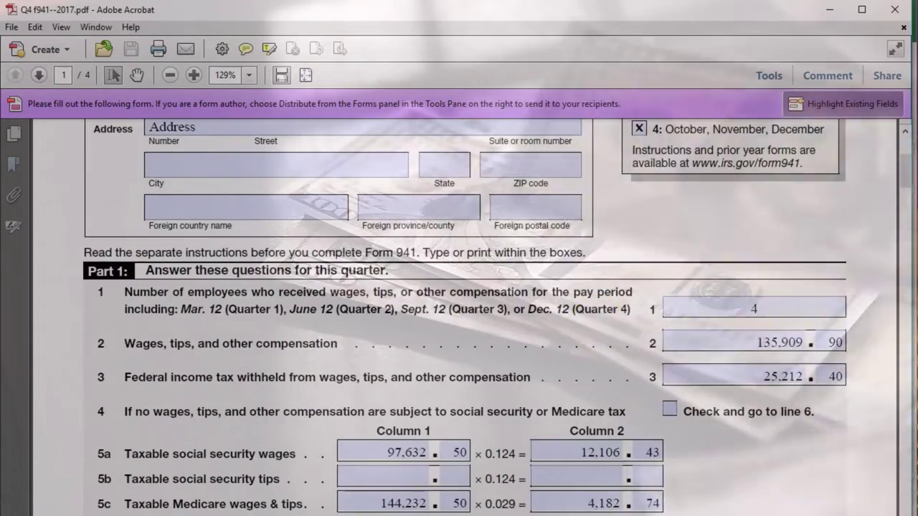
{"action": "left_click_drag", "start_coordinate": [649, 400], "coordinate": [446, 255]}
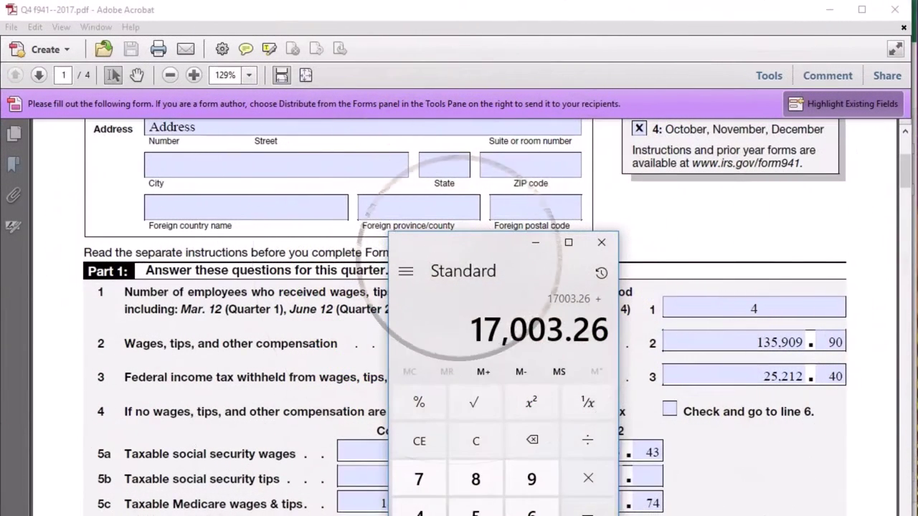
{"action": "type", "text": "12.40"}
{"action": "key", "text": "Return"}
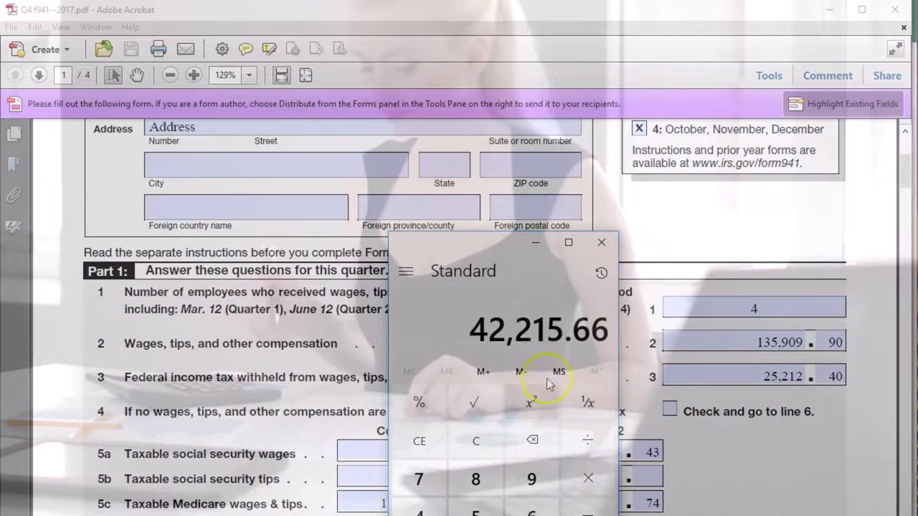
Step: In the Excel payroll workbook, compare the calculated withholding sum with the yearly FIT total and box 2 of the W-3
{"action": "left_click_drag", "start_coordinate": [506, 250], "coordinate": [913, 225]}
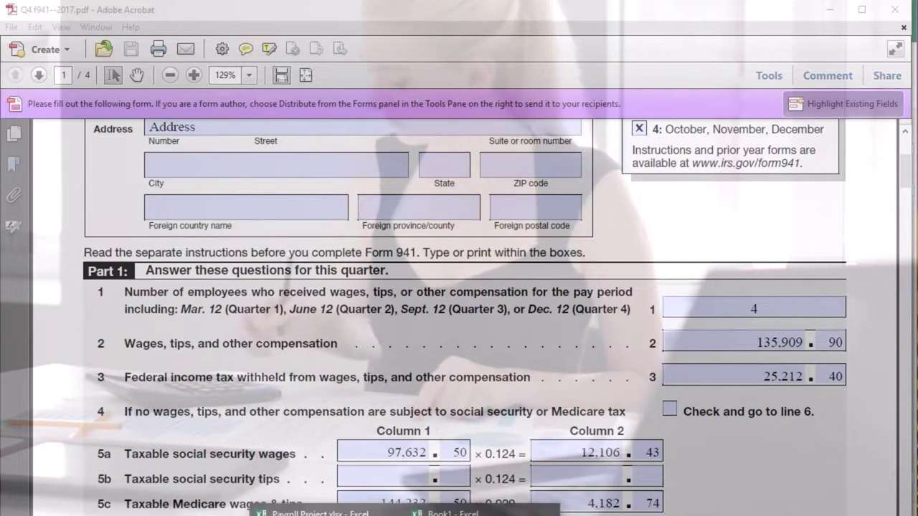
{"action": "left_click", "coordinate": [448, 344]}
{"action": "key", "text": "alt+Tab"}
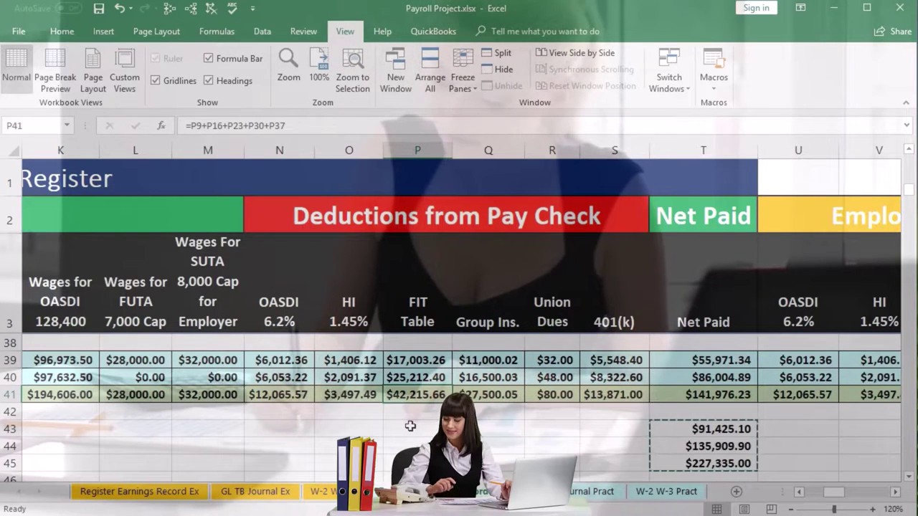
{"action": "left_click", "coordinate": [657, 494]}
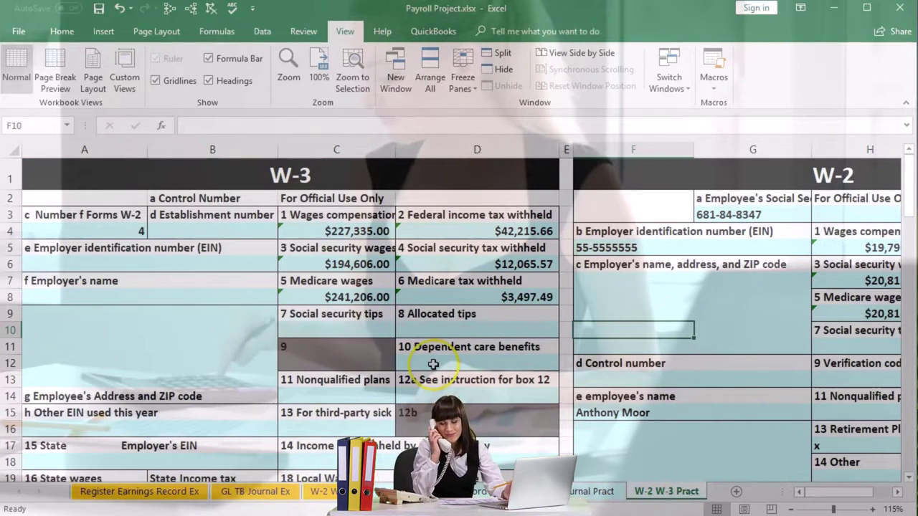
{"action": "left_click", "coordinate": [473, 231]}
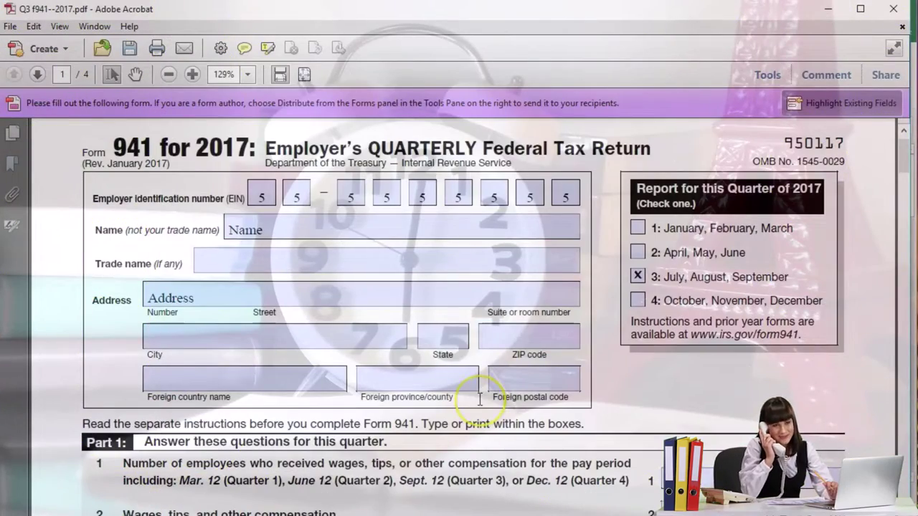
Step: In Calculator, enter the Q3 Form 941 line 5a taxable social security wages of 96973.5 as the first addend
{"action": "scroll", "coordinate": [480, 399], "scroll_direction": "down", "scroll_amount": 4}
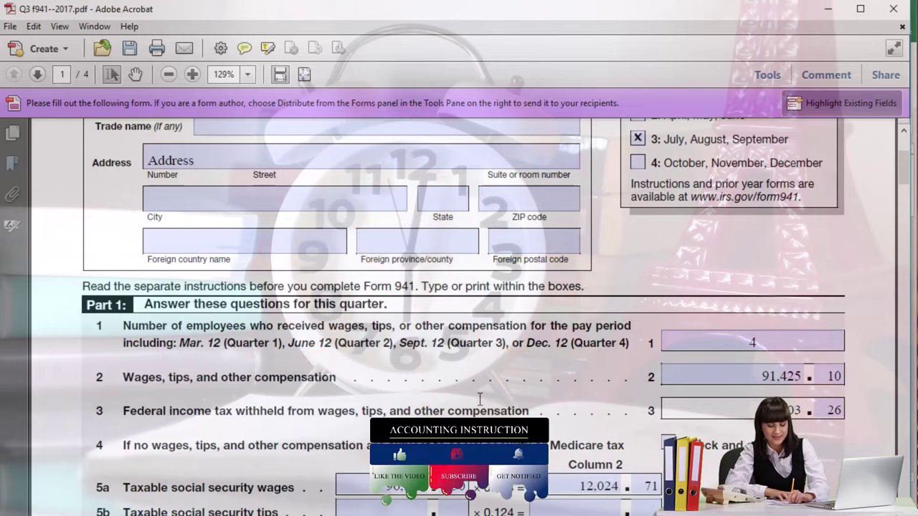
{"action": "scroll", "coordinate": [479, 399], "scroll_direction": "down", "scroll_amount": 3}
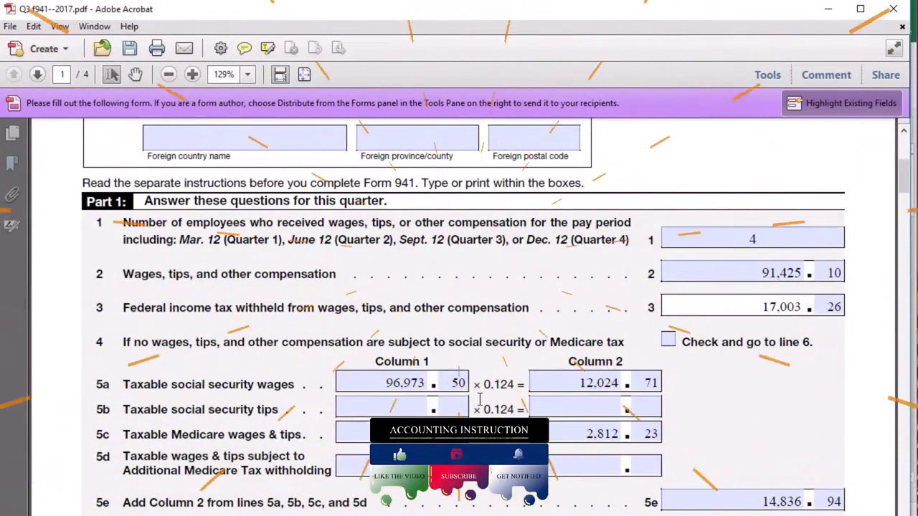
{"action": "scroll", "coordinate": [480, 399], "scroll_direction": "down", "scroll_amount": 1}
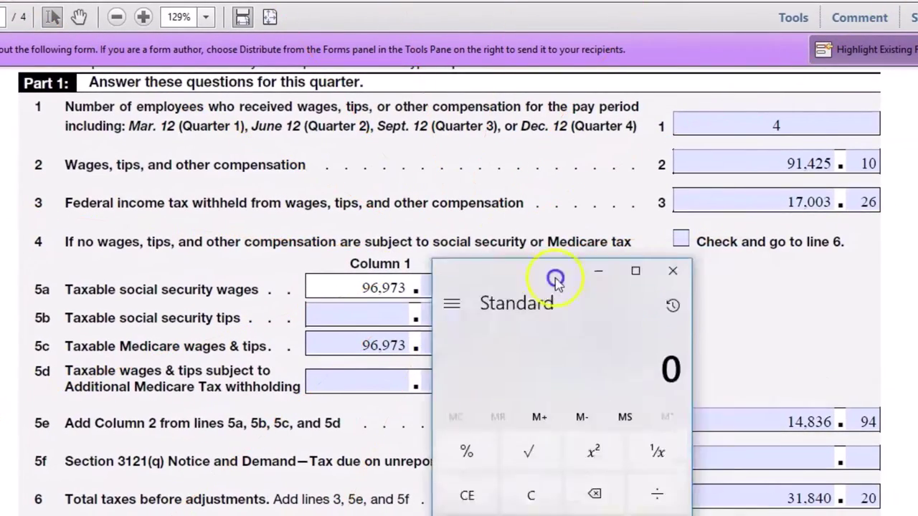
{"action": "left_click_drag", "start_coordinate": [553, 220], "coordinate": [438, 326]}
{"action": "left_click", "coordinate": [546, 319]}
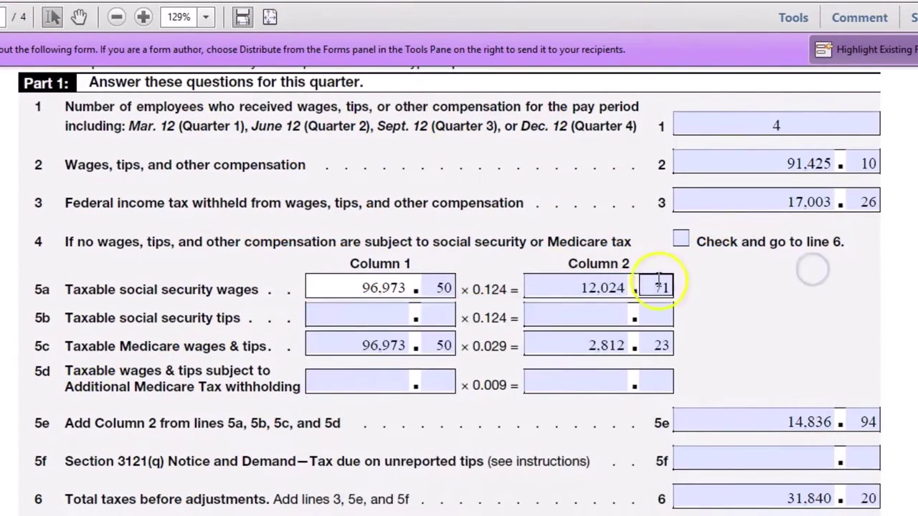
{"action": "scroll", "coordinate": [659, 281], "scroll_direction": "up", "scroll_amount": 5}
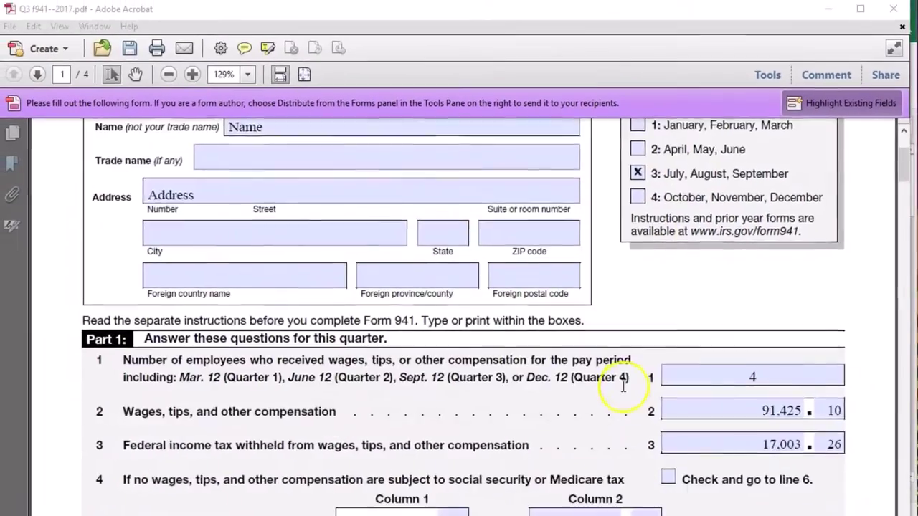
{"action": "scroll", "coordinate": [623, 385], "scroll_direction": "down", "scroll_amount": 5}
{"action": "left_click", "coordinate": [647, 237]}
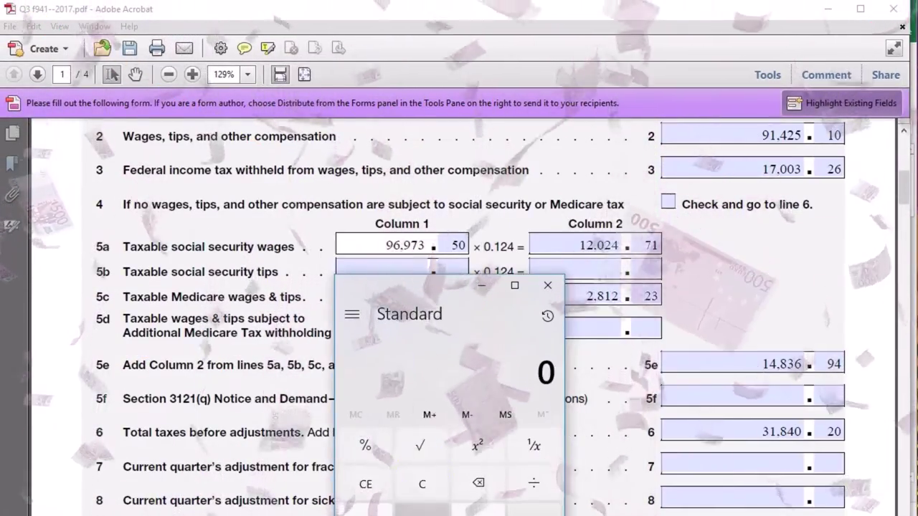
{"action": "type", "text": "9697"}
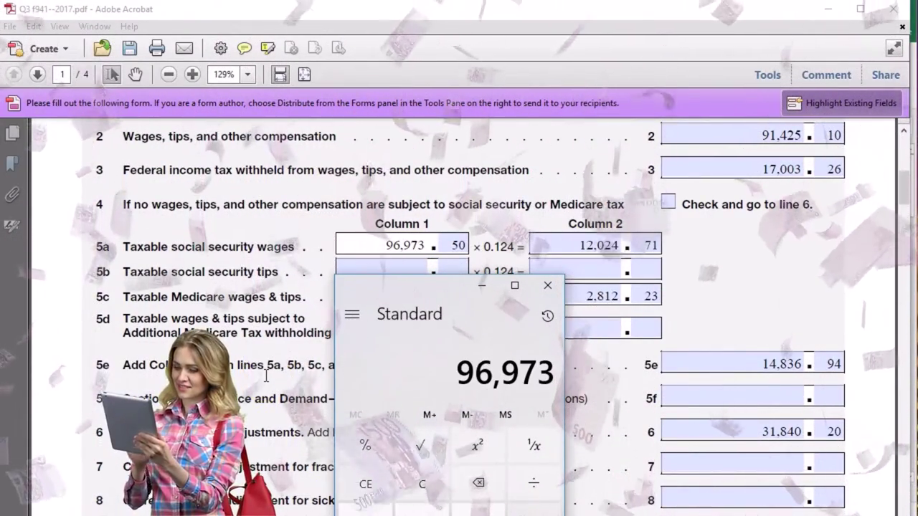
{"action": "type", "text": "3.5 +"}
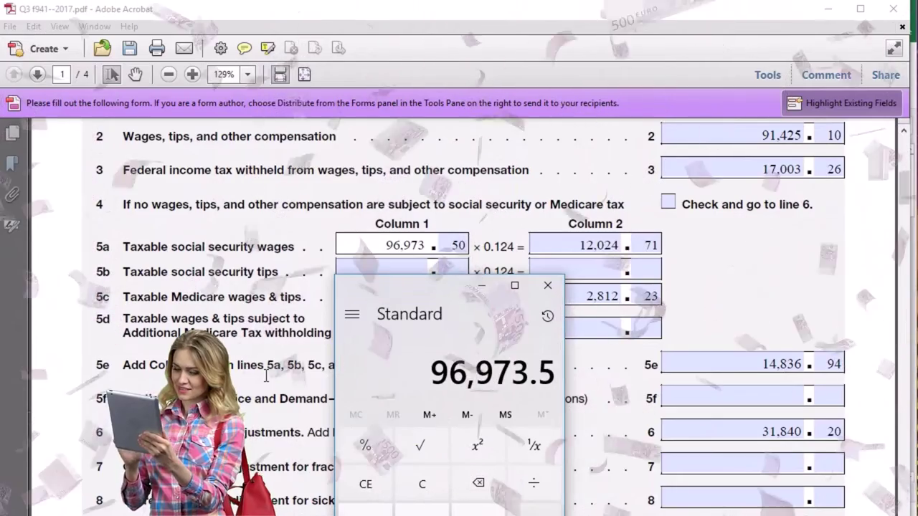
{"action": "left_click", "coordinate": [387, 225]}
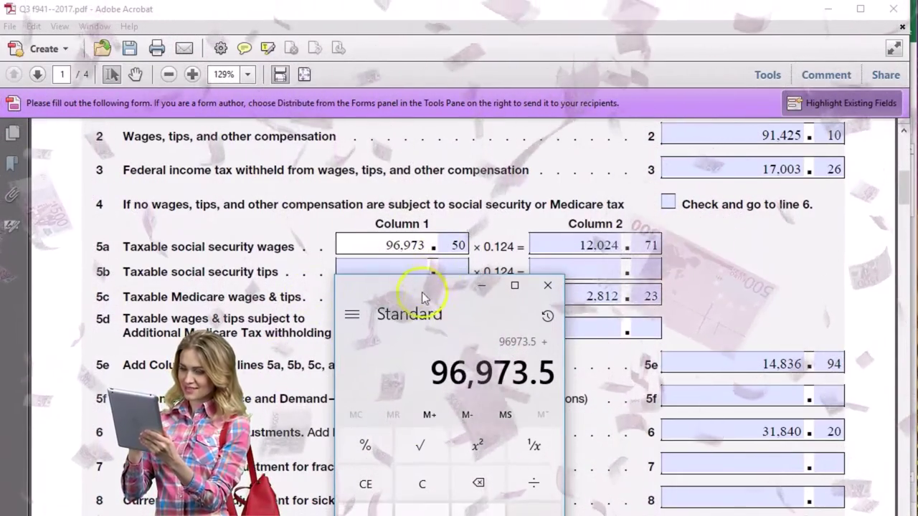
{"action": "left_click", "coordinate": [547, 285]}
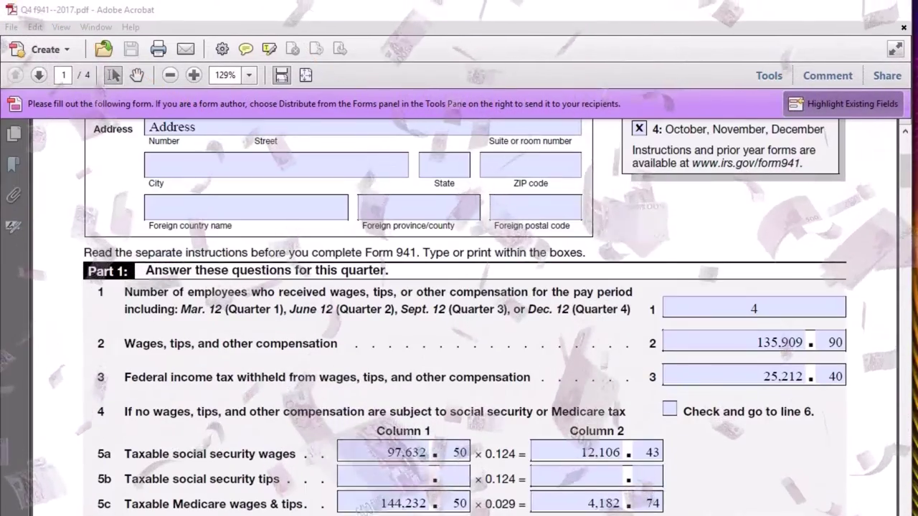
Step: Add the Q4 Form 941 line 5a social security wages of 97,632.5 in Calculator and calculate the sum
{"action": "left_click", "coordinate": [712, 445]}
{"action": "scroll", "coordinate": [583, 358], "scroll_direction": "up", "scroll_amount": 4}
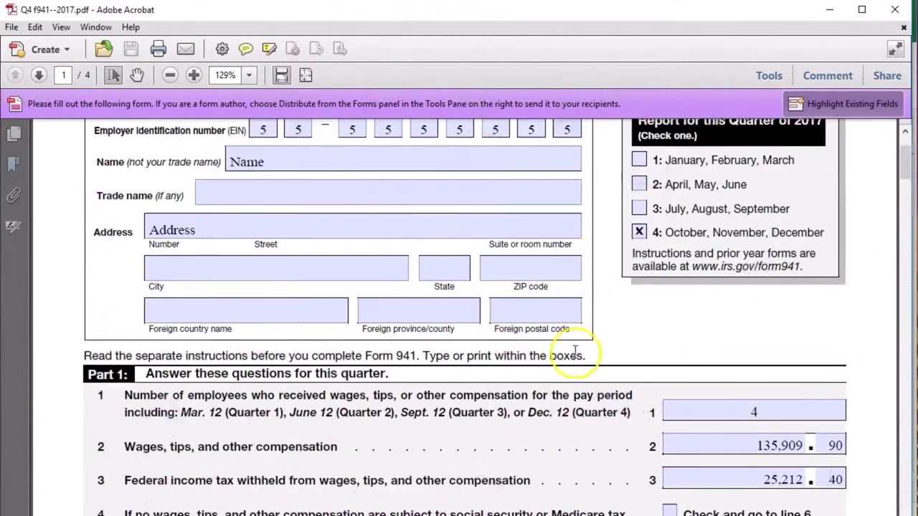
{"action": "scroll", "coordinate": [564, 468], "scroll_direction": "down", "scroll_amount": 10}
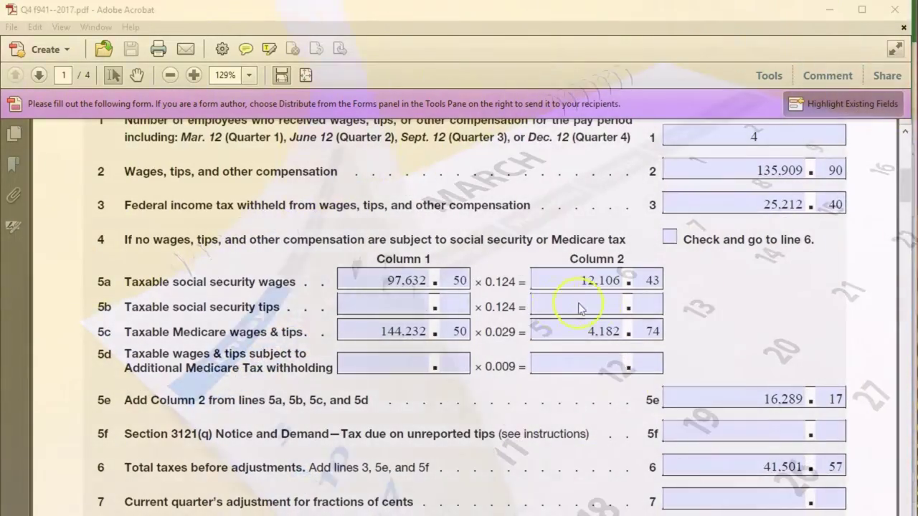
{"action": "key", "text": "alt+Tab"}
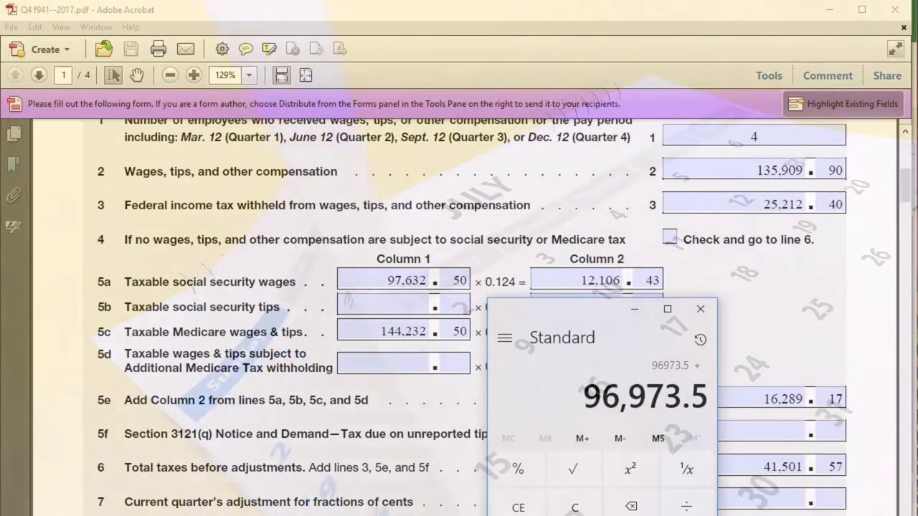
{"action": "type", "text": "97,632.5"}
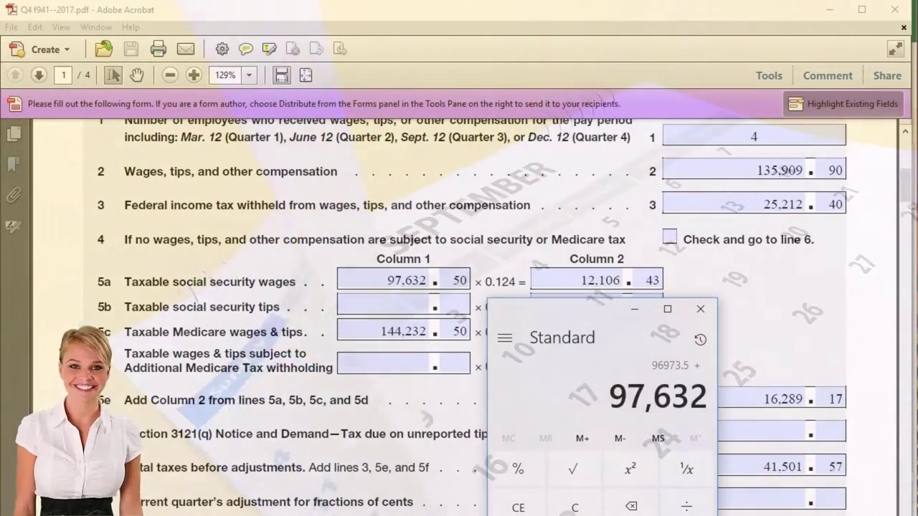
{"action": "key", "text": "Return"}
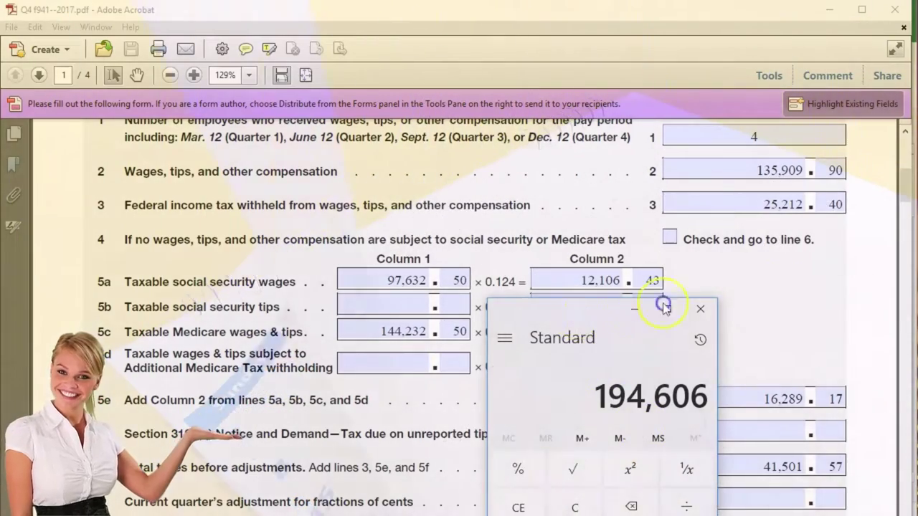
Step: In the Excel payroll workbook, compare the calculated social security wages with the yearly OASDI wages in K41 and box 3 of the W-3
{"action": "left_click", "coordinate": [633, 309]}
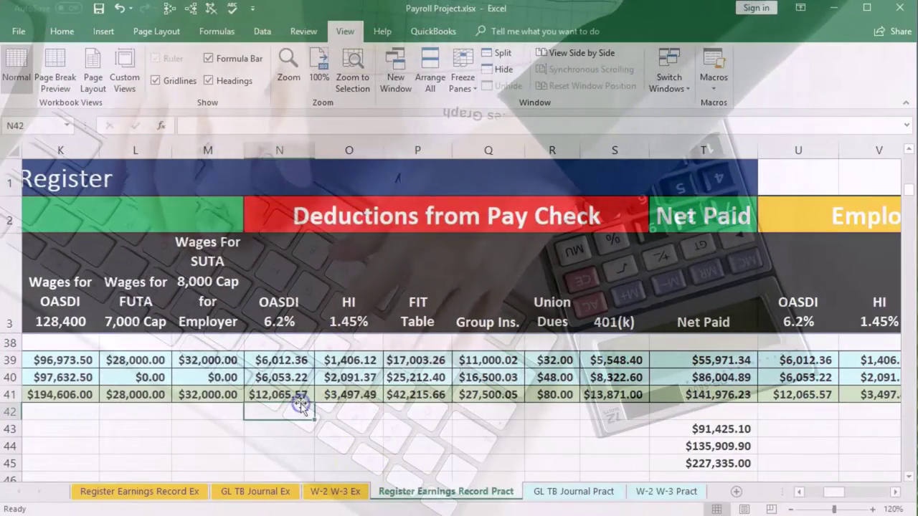
{"action": "key", "text": "Left"}
{"action": "key", "text": "Left"}
{"action": "key", "text": "Left"}
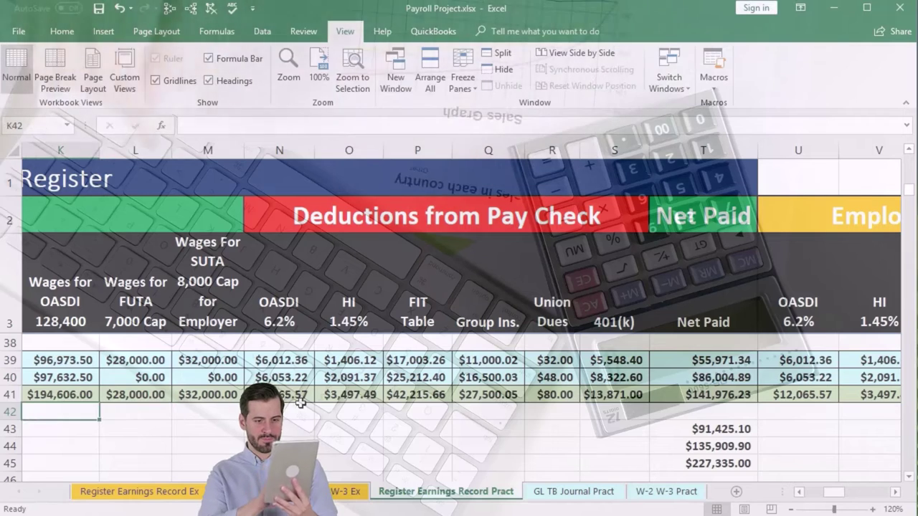
{"action": "key", "text": "Up"}
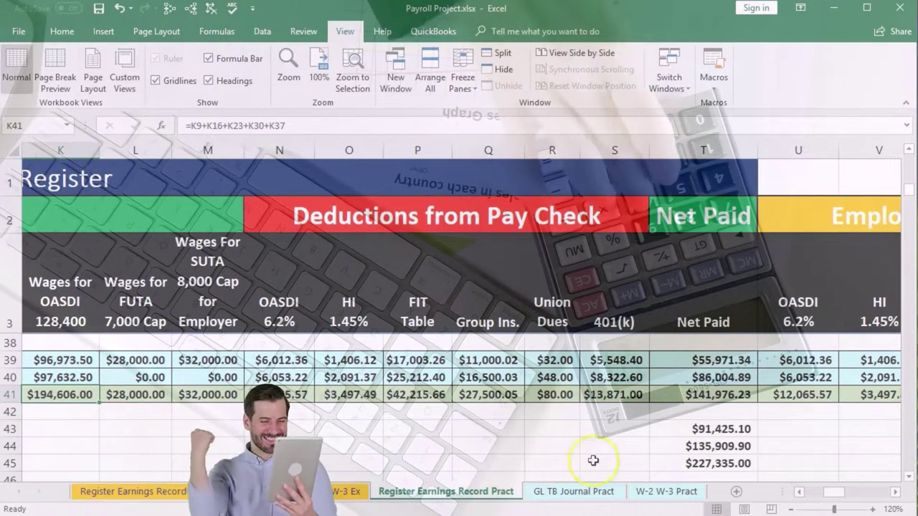
{"action": "left_click", "coordinate": [666, 491]}
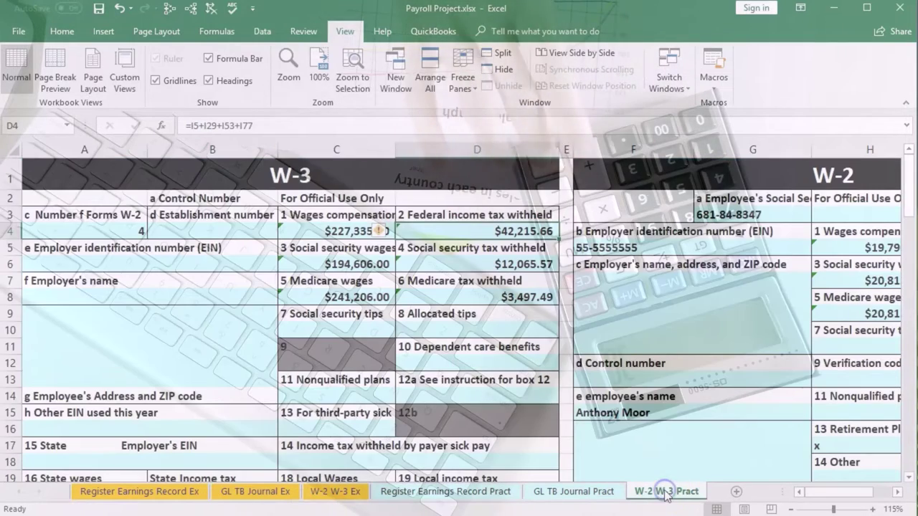
{"action": "left_click", "coordinate": [364, 267]}
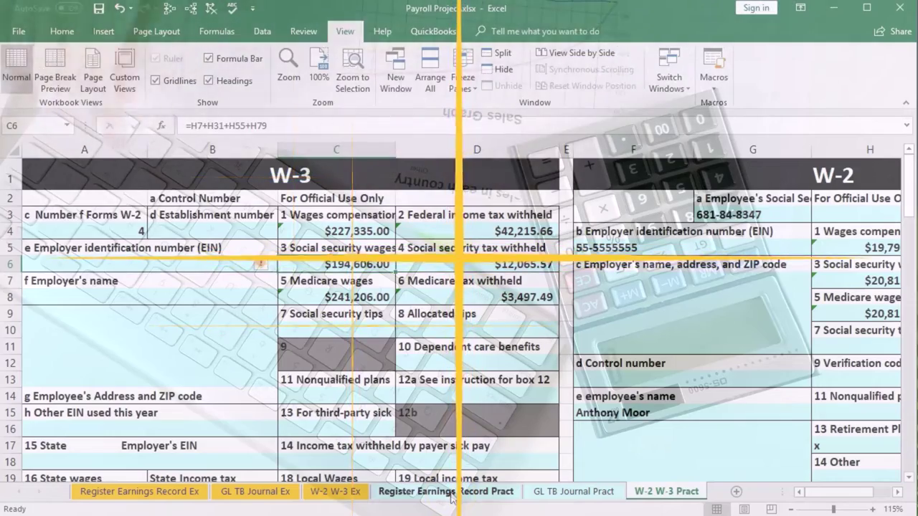
Step: Return to the practice register sheet in Excel and check the quarter and line 5a social security tax on the Q3 Form 941
{"action": "left_click", "coordinate": [450, 494]}
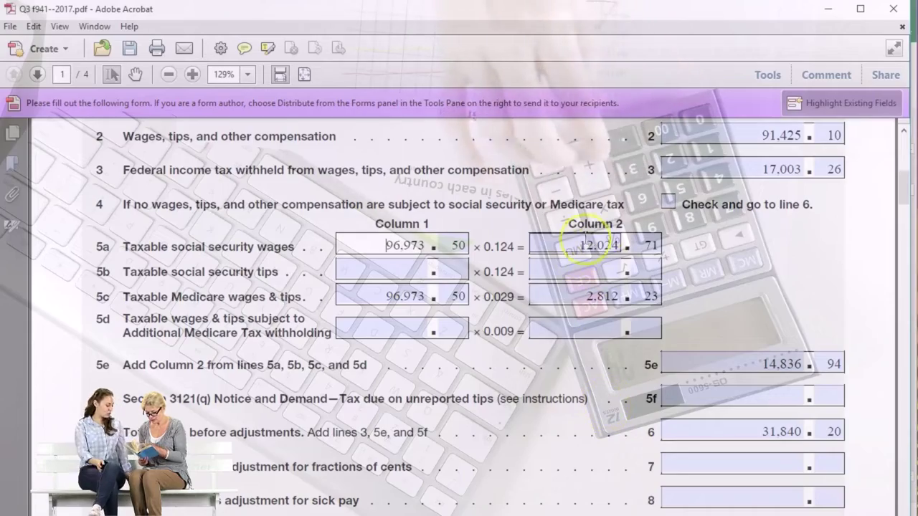
{"action": "scroll", "coordinate": [522, 364], "scroll_direction": "up", "scroll_amount": 4}
{"action": "scroll", "coordinate": [521, 366], "scroll_direction": "up", "scroll_amount": 1}
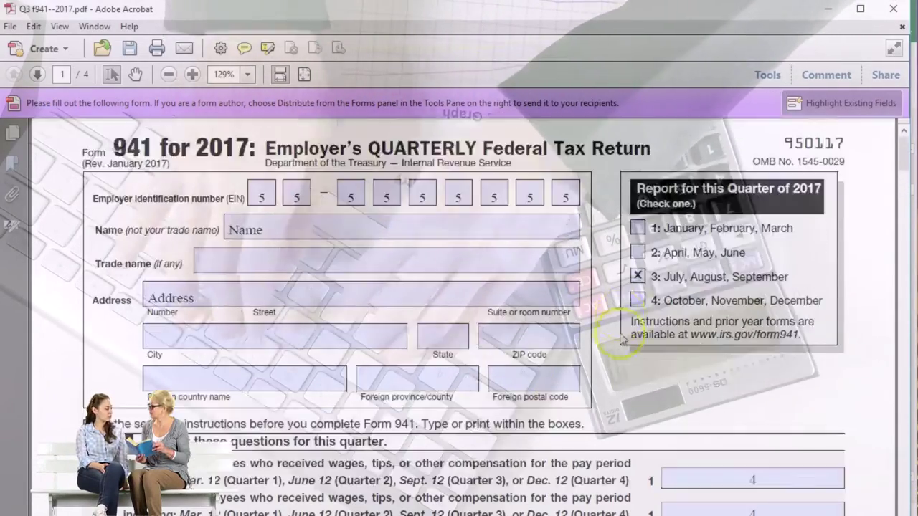
{"action": "scroll", "coordinate": [616, 316], "scroll_direction": "down", "scroll_amount": 5}
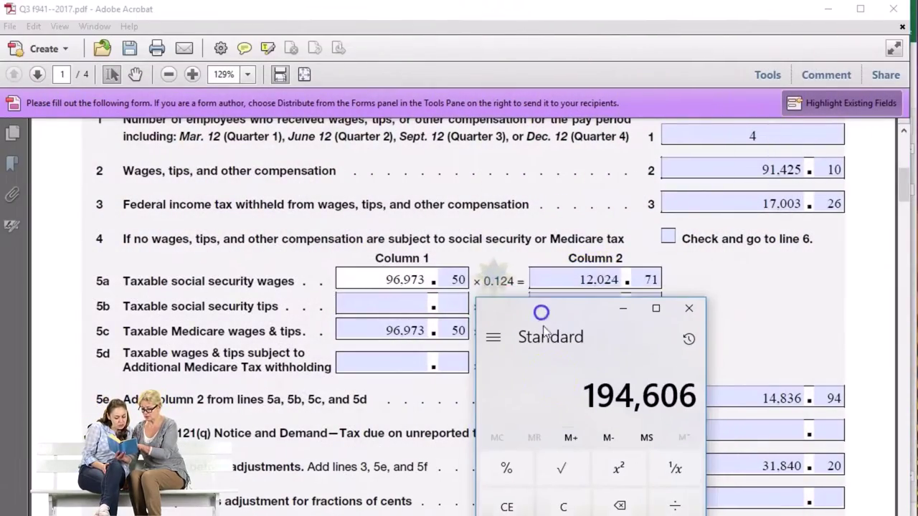
{"action": "left_click", "coordinate": [562, 508]}
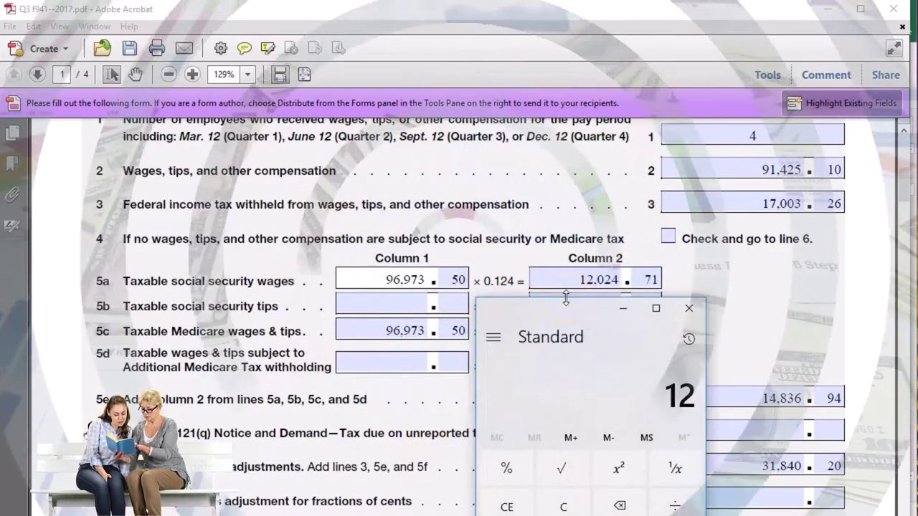
{"action": "type", "text": "024.71"}
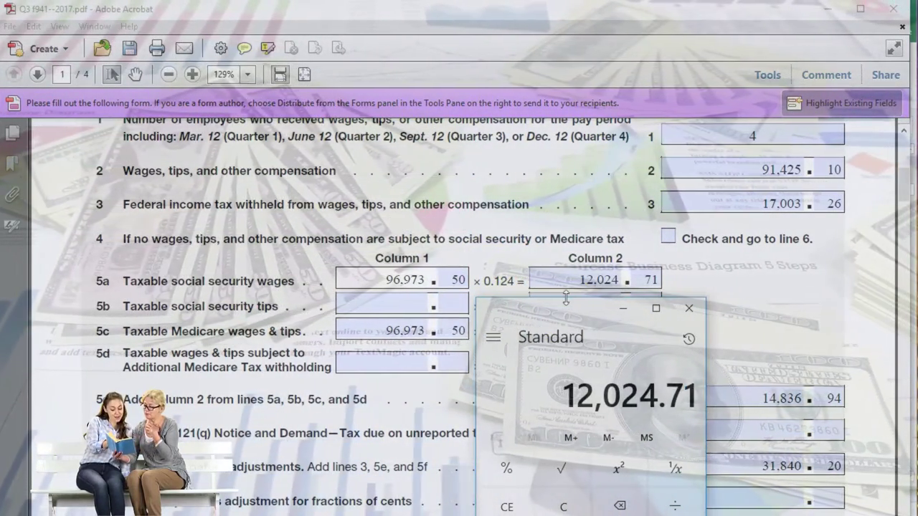
{"action": "key", "text": "alt+F4"}
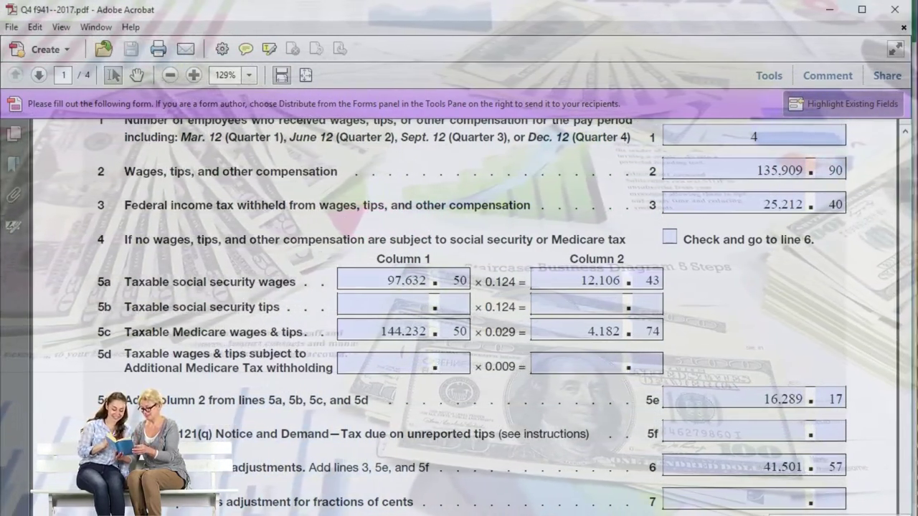
Step: In Calculator, add the line 5a column 2 social security taxes from the Q4 and Q3 Forms 941, 12,106.43 and 12,024.71
{"action": "left_click_drag", "start_coordinate": [829, 309], "coordinate": [589, 308]}
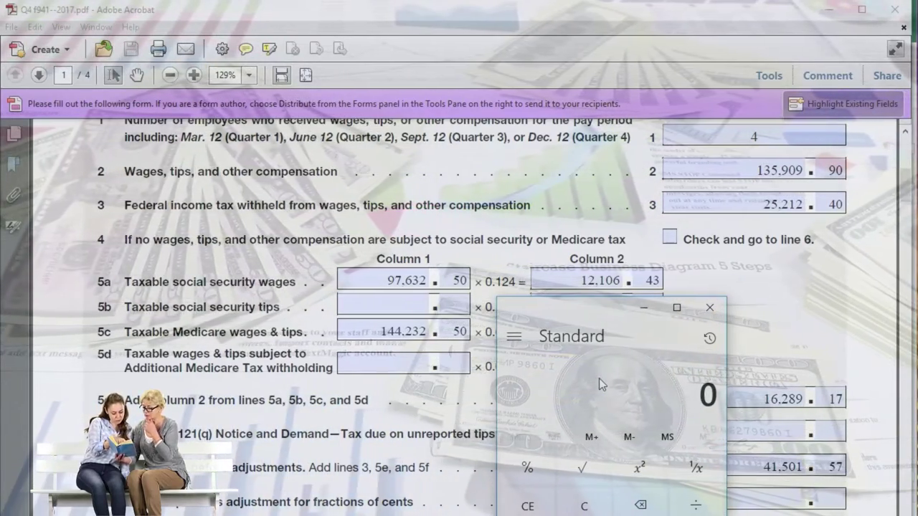
{"action": "type", "text": "12,10"}
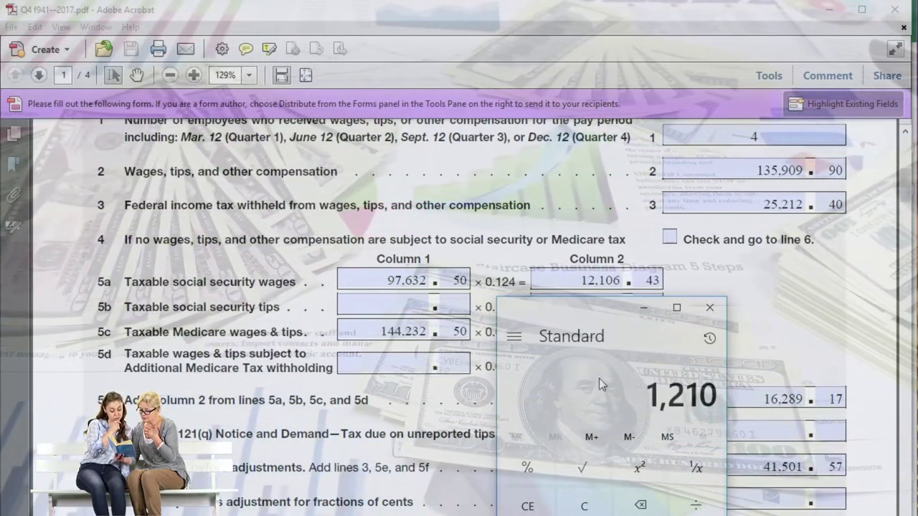
{"action": "type", "text": "6.43"}
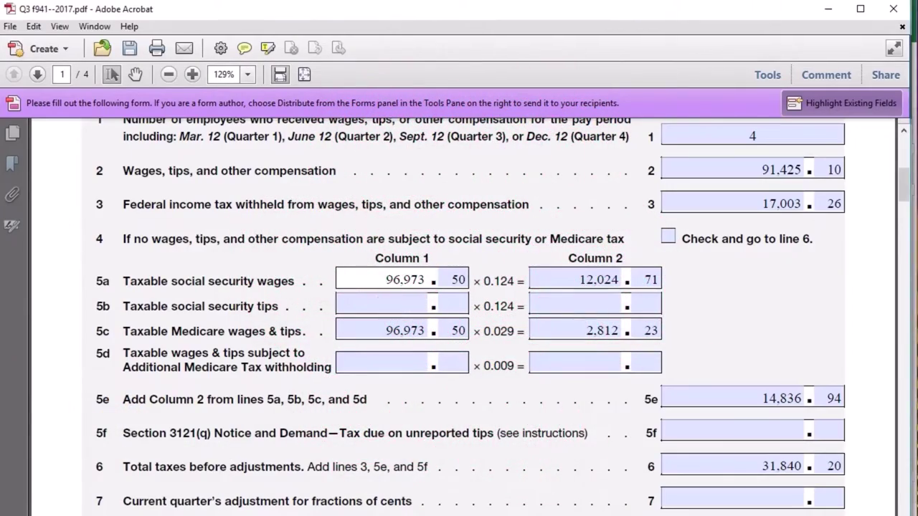
{"action": "left_click_drag", "start_coordinate": [914, 324], "coordinate": [625, 313]}
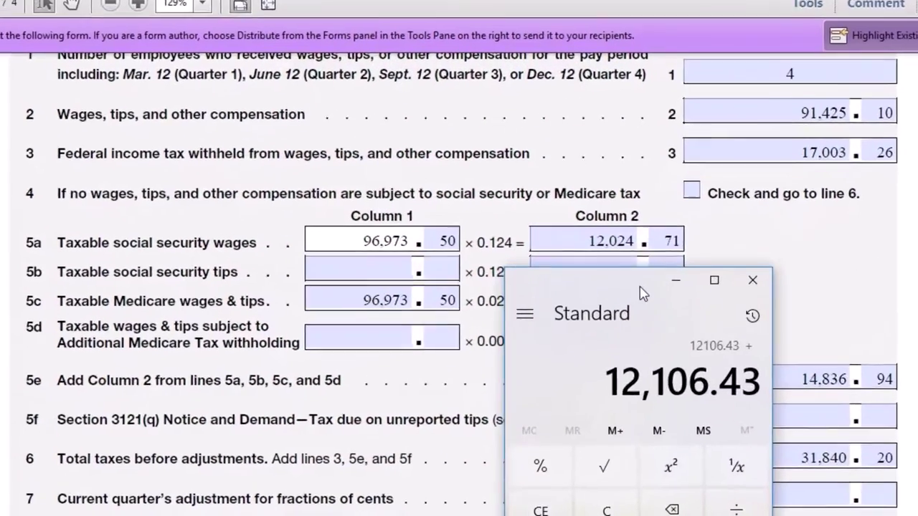
{"action": "type", "text": "12,024."}
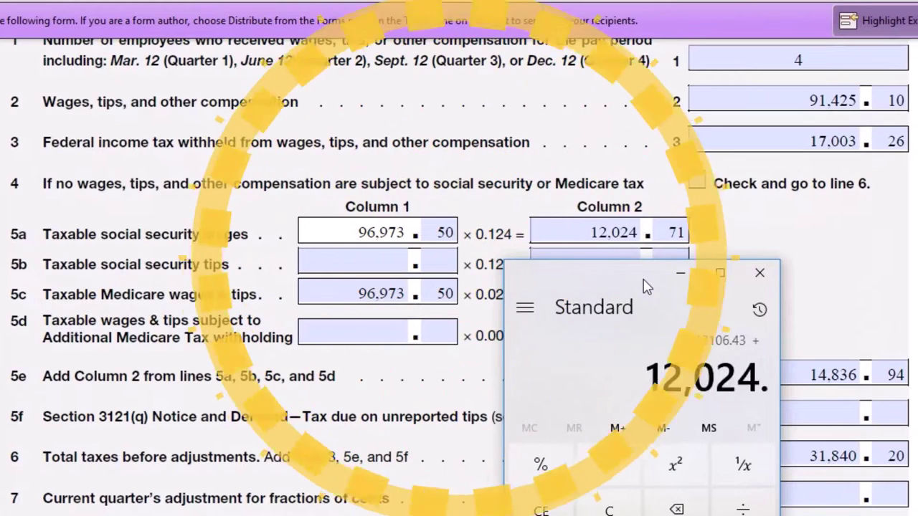
{"action": "type", "text": "71"}
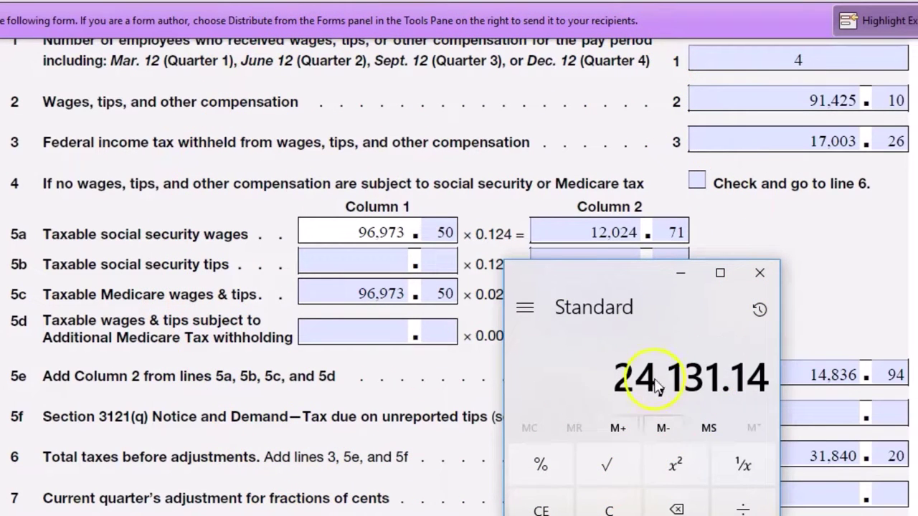
Step: Check the employee and employer OASDI totals in row 41 of the Excel register and divide the calculated tax sum by 2 in Calculator
{"action": "left_click_drag", "start_coordinate": [643, 281], "coordinate": [914, 208]}
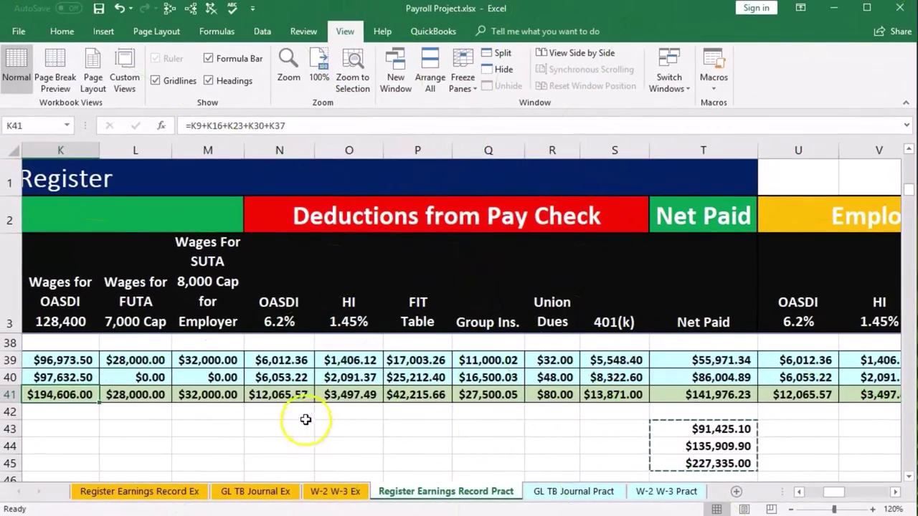
{"action": "left_click", "coordinate": [283, 395]}
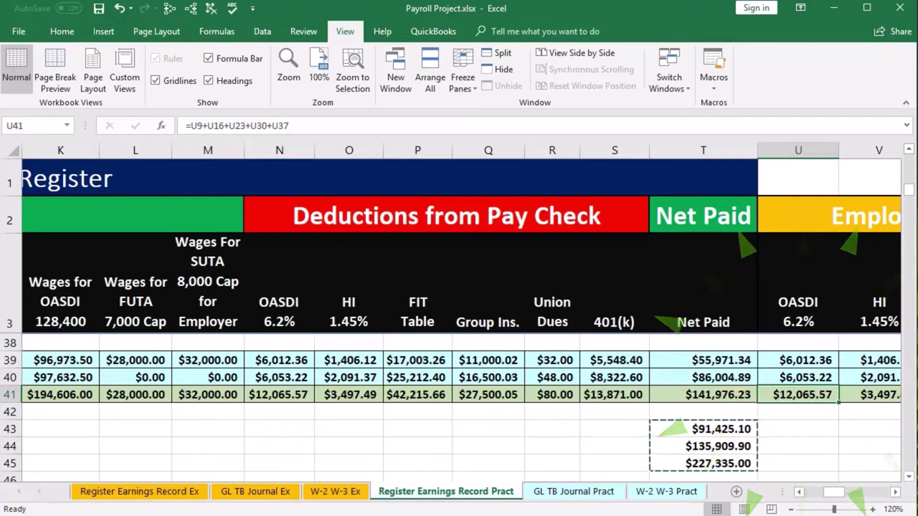
{"action": "left_click_drag", "start_coordinate": [588, 293], "coordinate": [398, 282]}
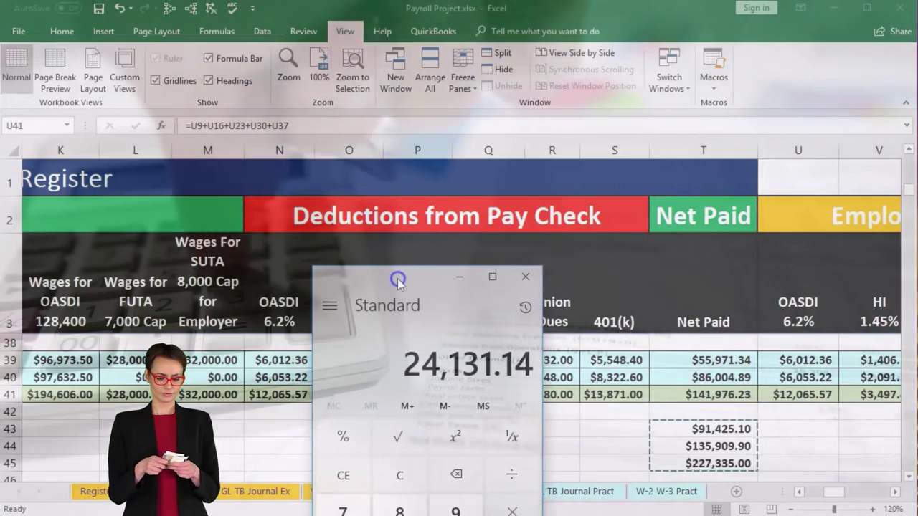
{"action": "left_click", "coordinate": [507, 476]}
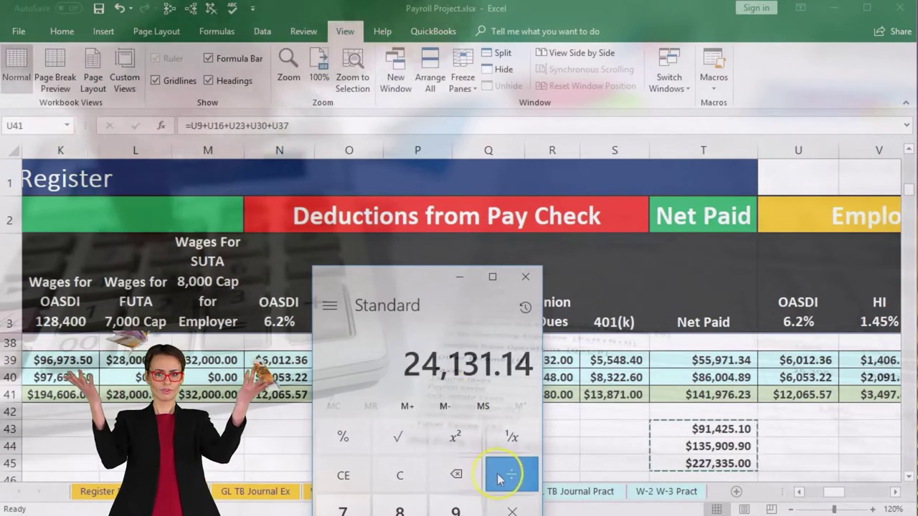
{"action": "type", "text": "2"}
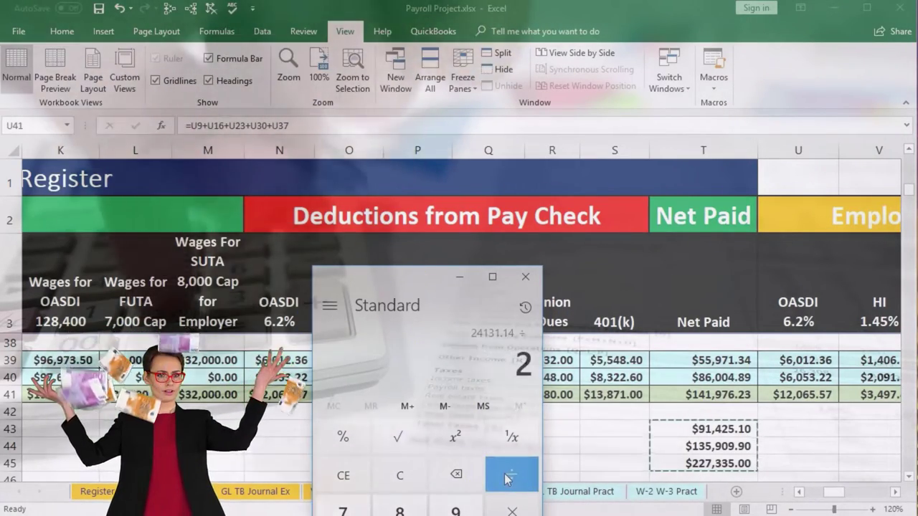
{"action": "key", "text": "Return"}
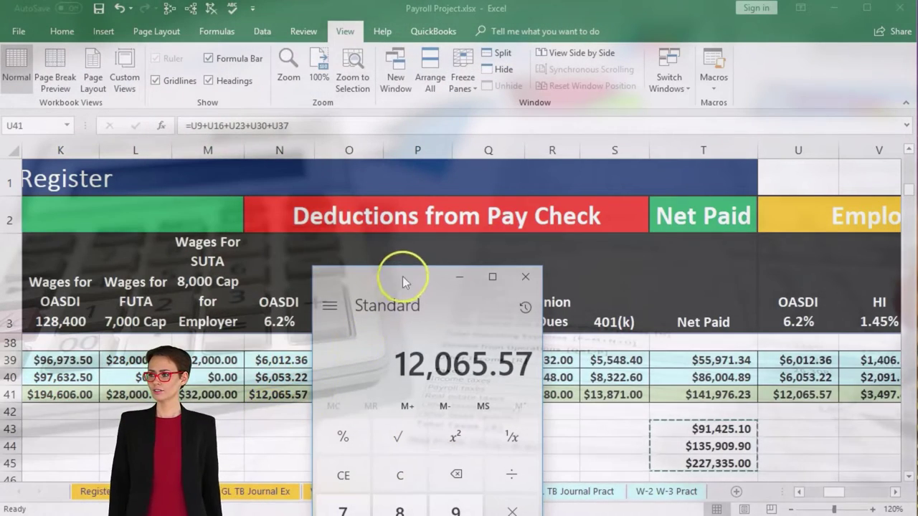
{"action": "left_click", "coordinate": [459, 277]}
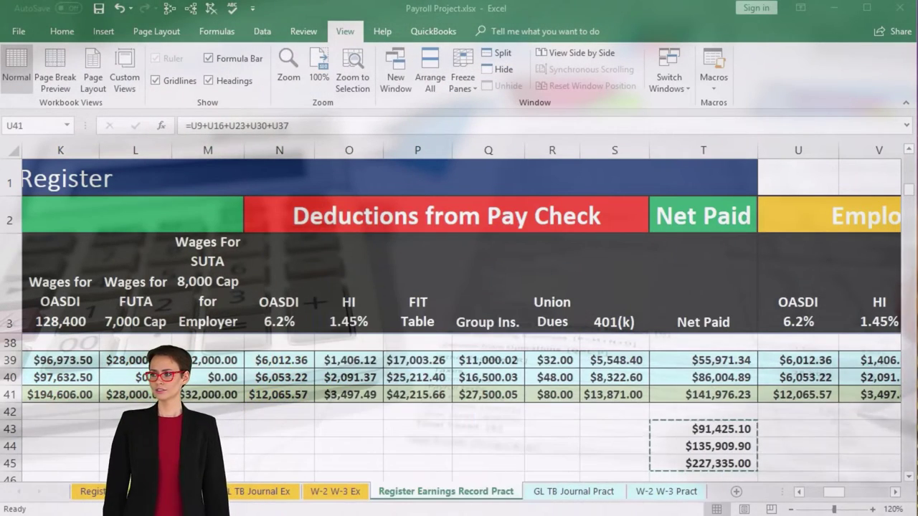
Step: Compare the halved social security tax with box 4 of the W-3 and return to the Register Earnings Record Pract sheet
{"action": "left_click", "coordinate": [666, 492]}
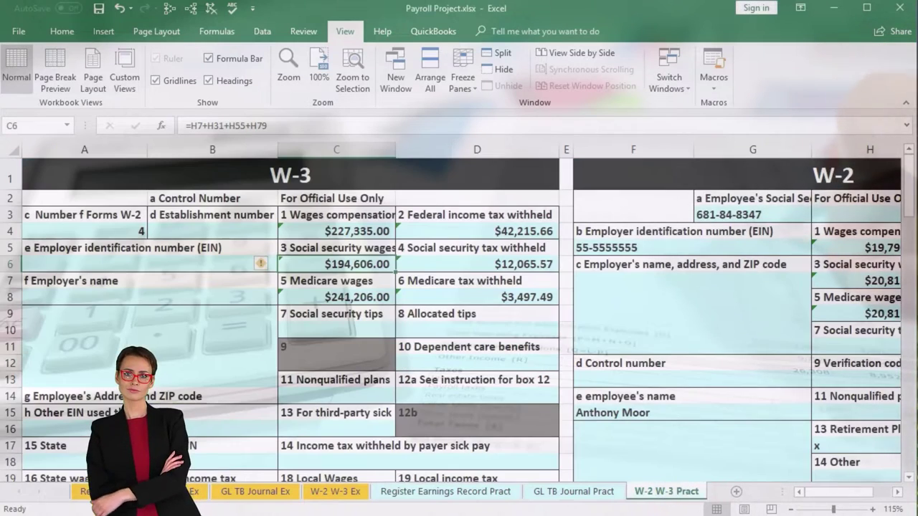
{"action": "key", "text": "alt+Tab"}
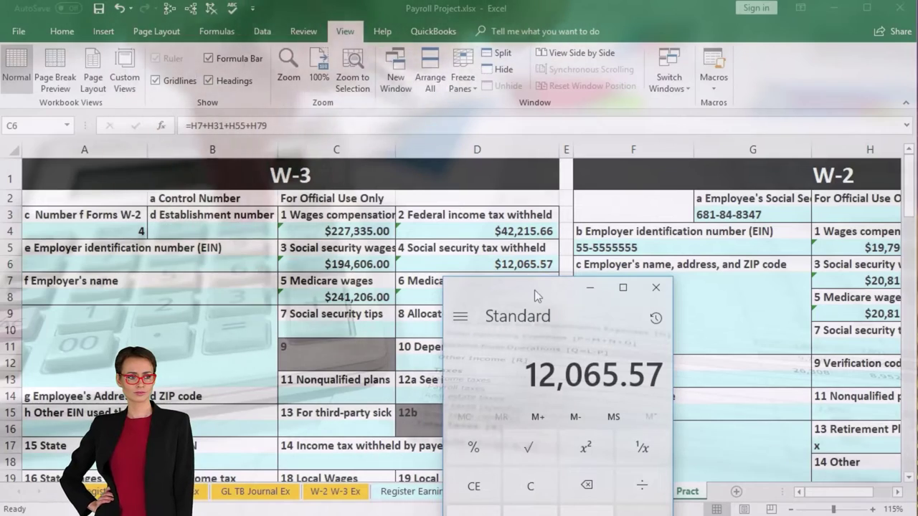
{"action": "left_click_drag", "start_coordinate": [534, 290], "coordinate": [914, 258]}
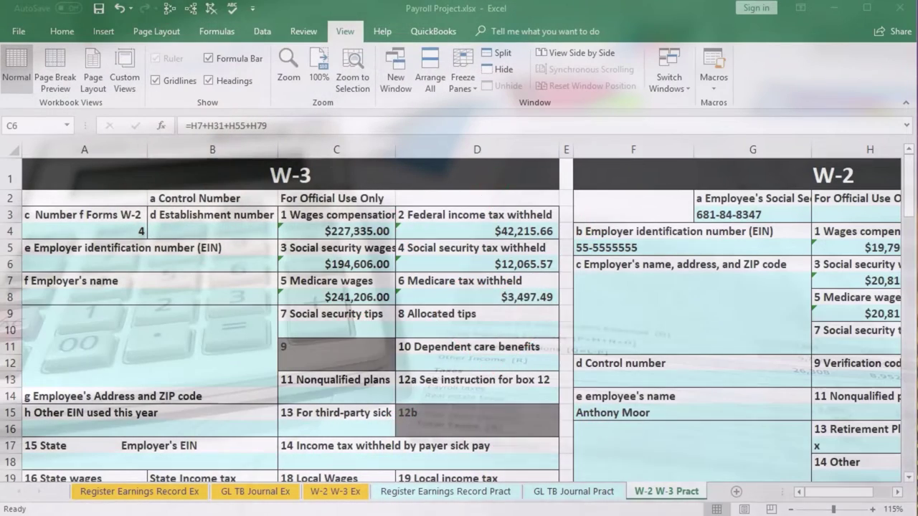
{"action": "left_click", "coordinate": [456, 491]}
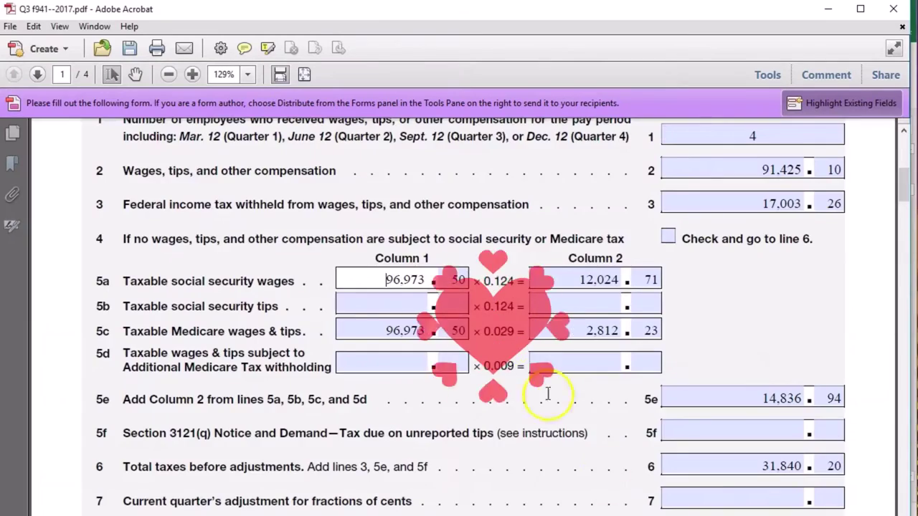
Step: In Calculator, clear the last result and enter the Q3 Form 941 line 5c Medicare wages of 96,973.5 as the first addend
{"action": "scroll", "coordinate": [502, 380], "scroll_direction": "up", "scroll_amount": 10}
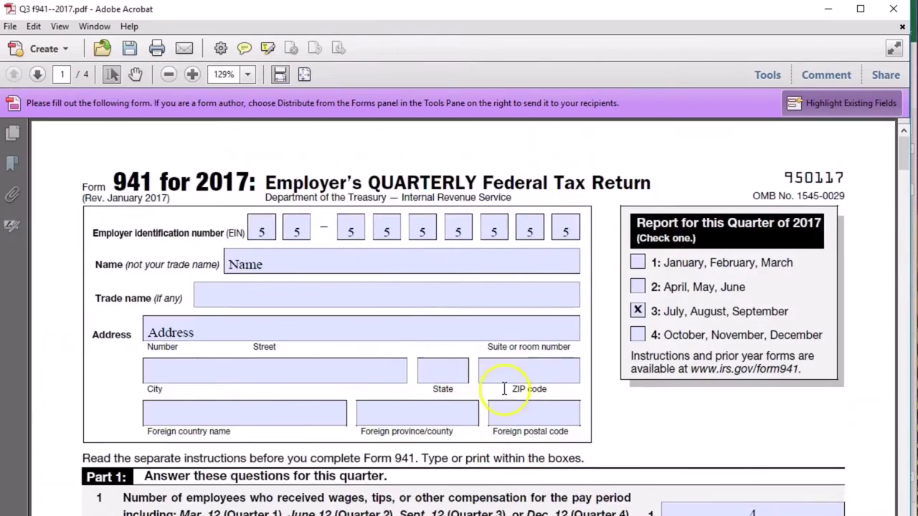
{"action": "scroll", "coordinate": [622, 329], "scroll_direction": "down", "scroll_amount": 10}
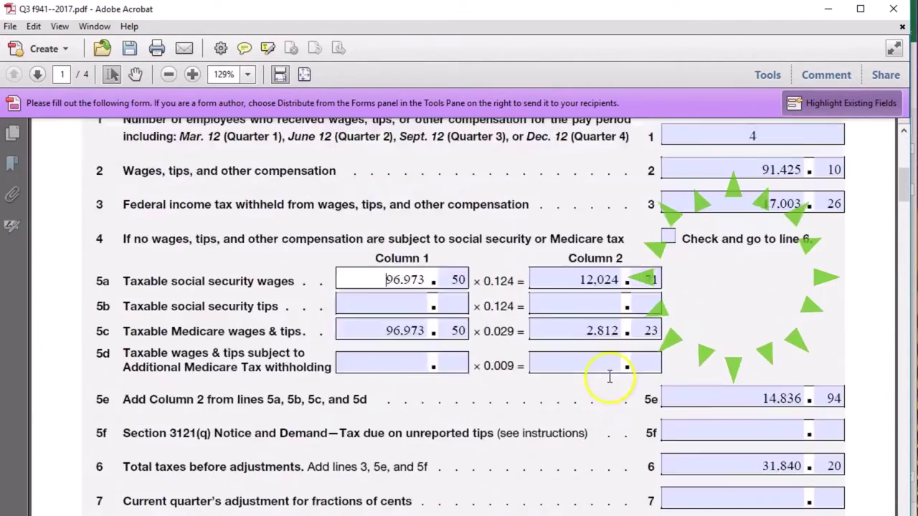
{"action": "scroll", "coordinate": [400, 270], "scroll_direction": "down", "scroll_amount": 1}
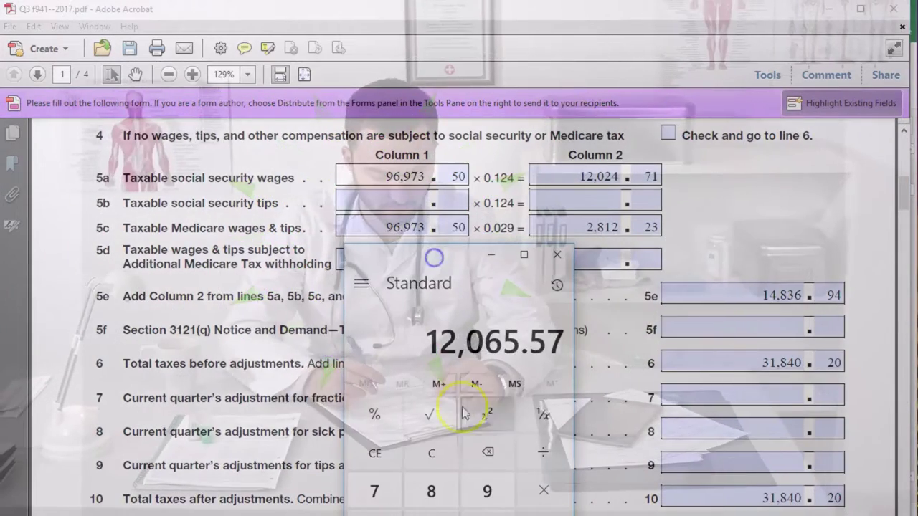
{"action": "left_click", "coordinate": [431, 453]}
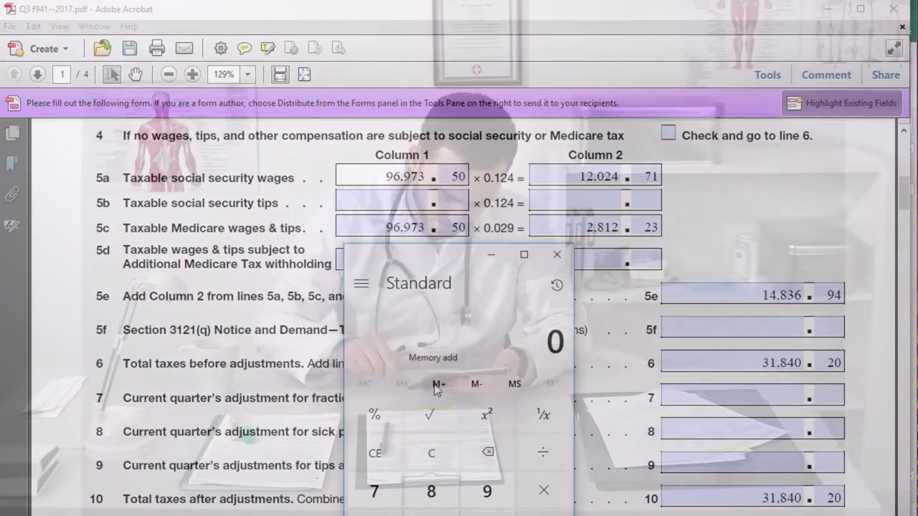
{"action": "type", "text": "96,973.5"}
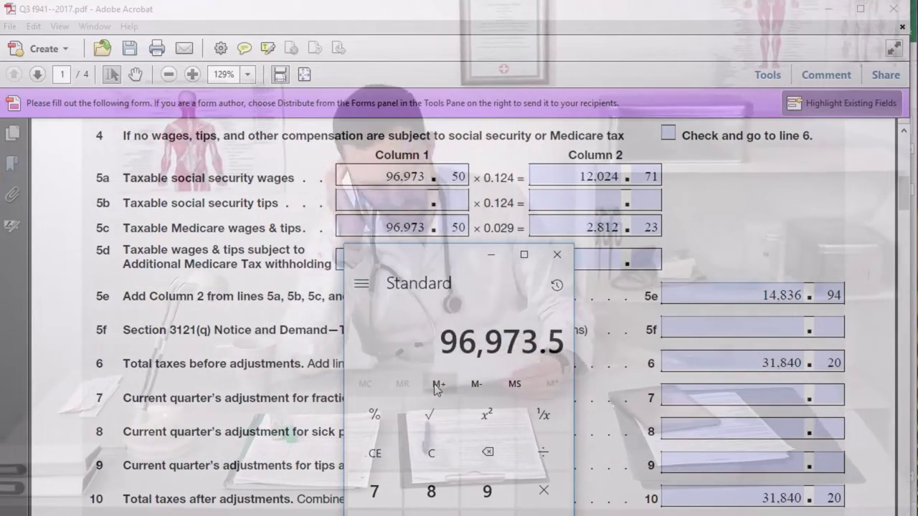
{"action": "key", "text": "plus"}
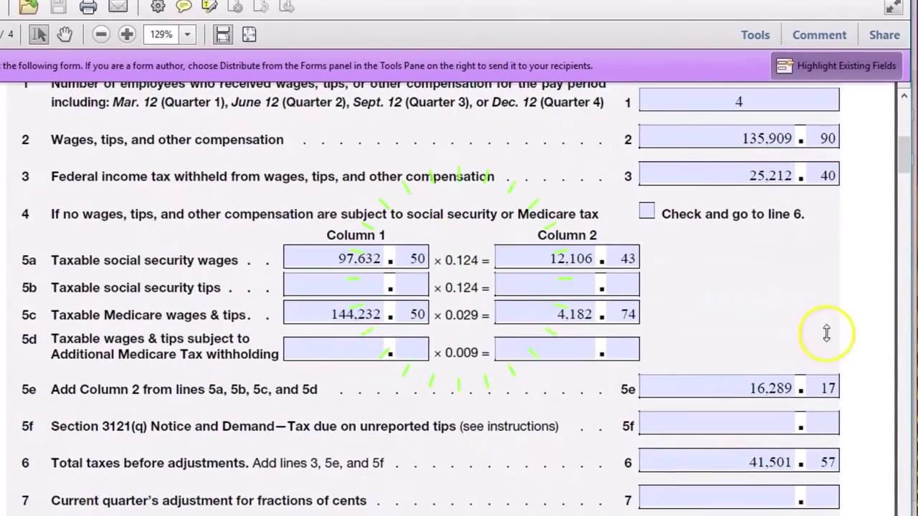
Step: Add the Q4 Form 941 line 5c Medicare wages of 144,232.5 in Calculator and calculate the sum
{"action": "scroll", "coordinate": [639, 379], "scroll_direction": "down", "scroll_amount": 2}
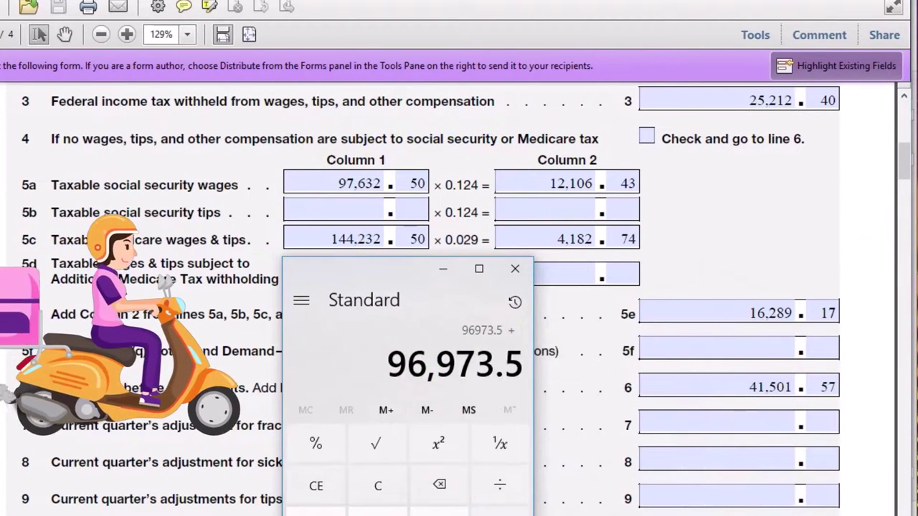
{"action": "type", "text": "144,232.5"}
{"action": "key", "text": "Return"}
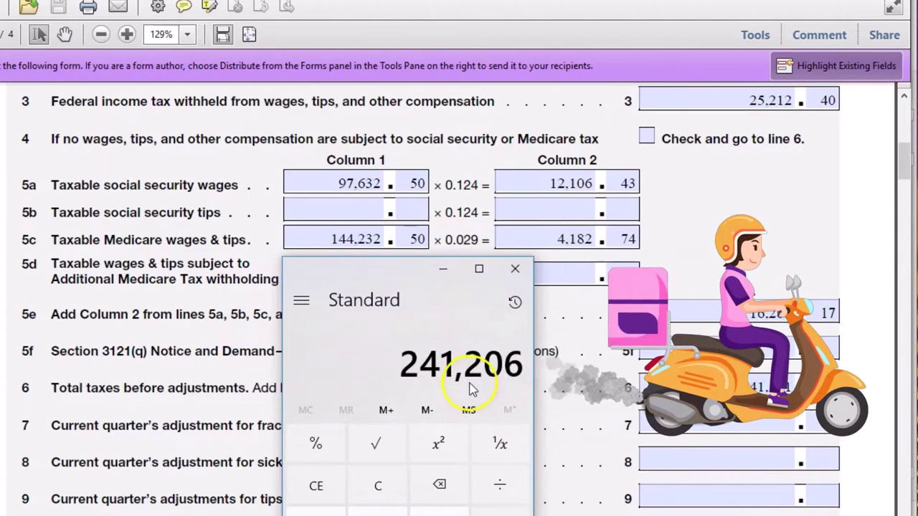
Step: In the Excel payroll workbook, compare the calculated Medicare wages with the yearly total earnings in J41 and box 5 of the W-3
{"action": "left_click_drag", "start_coordinate": [408, 270], "coordinate": [917, 215]}
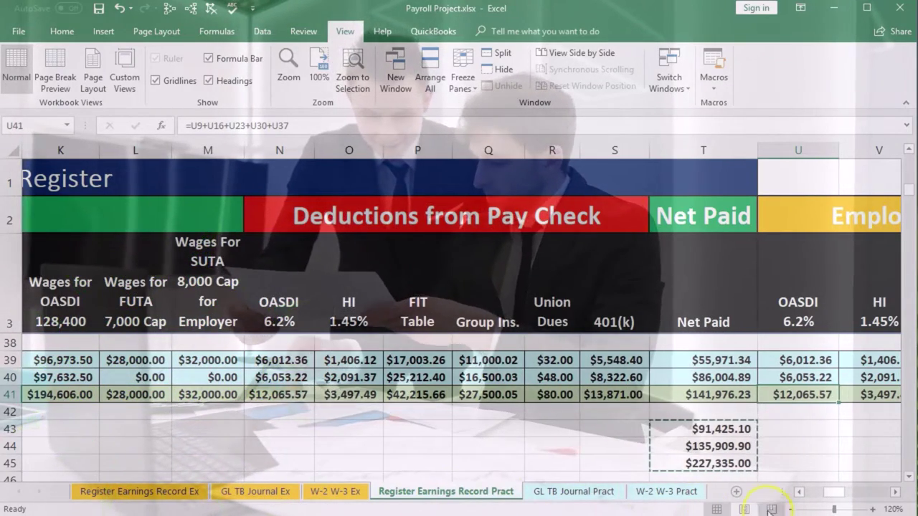
{"action": "left_click", "coordinate": [799, 491]}
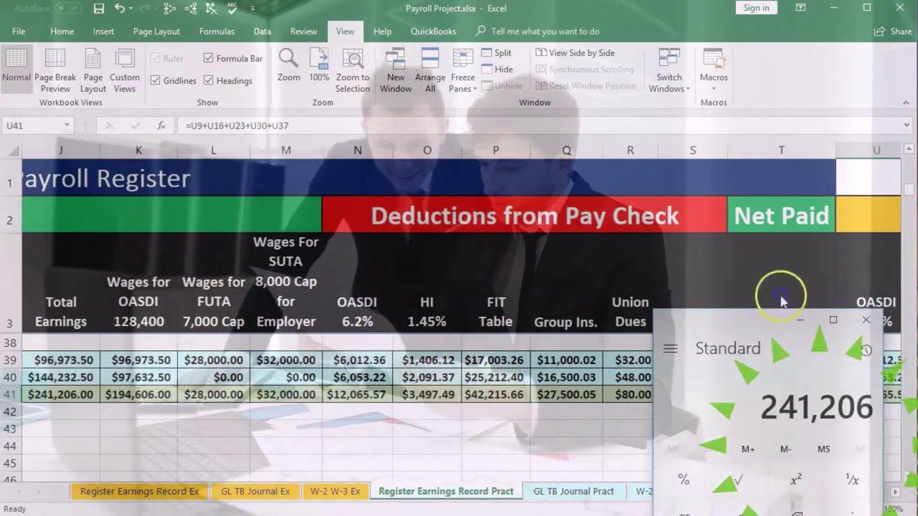
{"action": "left_click_drag", "start_coordinate": [729, 266], "coordinate": [66, 414]}
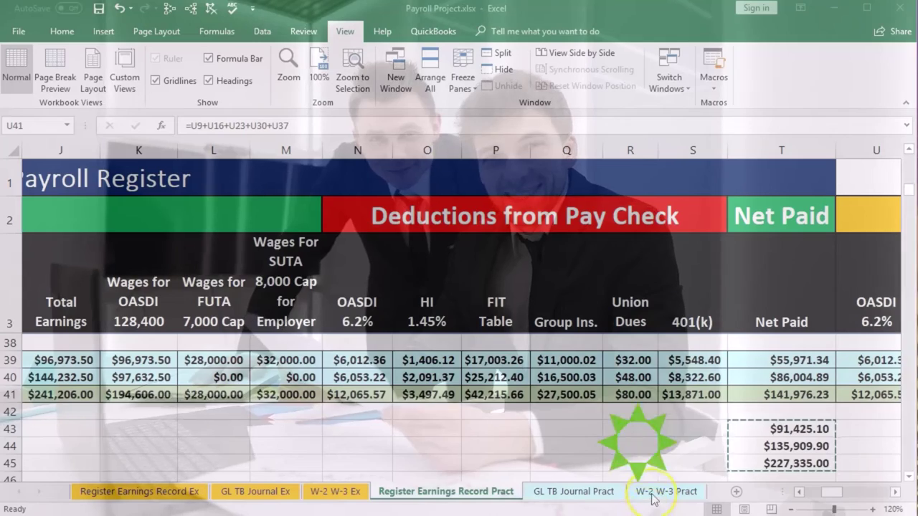
{"action": "left_click", "coordinate": [653, 491]}
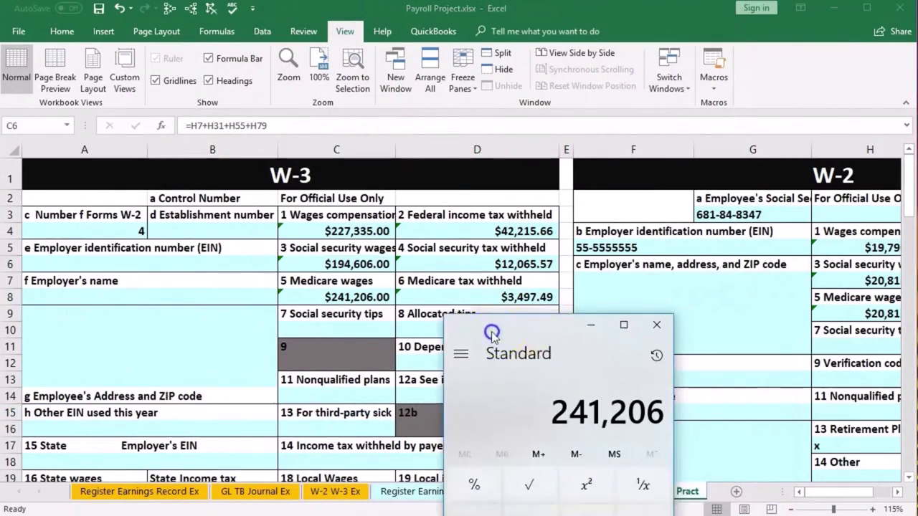
Step: Check the calculated Medicare wages against box 5 of the W-3, put Calculator away and return to the Register Earnings Record Pract sheet
{"action": "left_click_drag", "start_coordinate": [463, 332], "coordinate": [372, 329]}
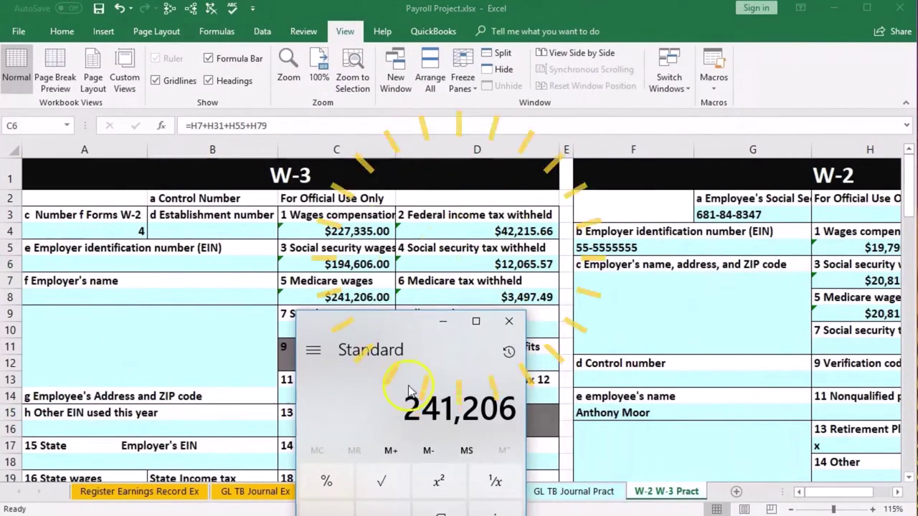
{"action": "left_click_drag", "start_coordinate": [400, 327], "coordinate": [424, 327]}
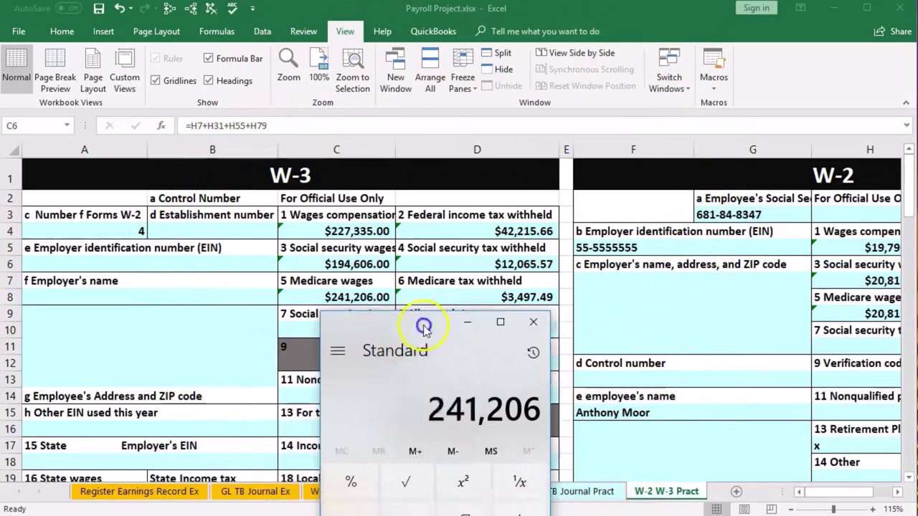
{"action": "left_click", "coordinate": [533, 321]}
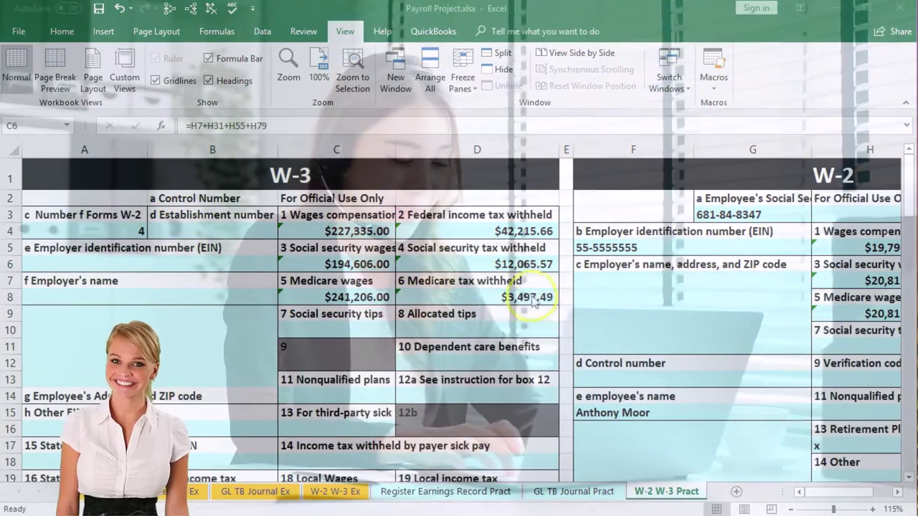
{"action": "left_click", "coordinate": [445, 491]}
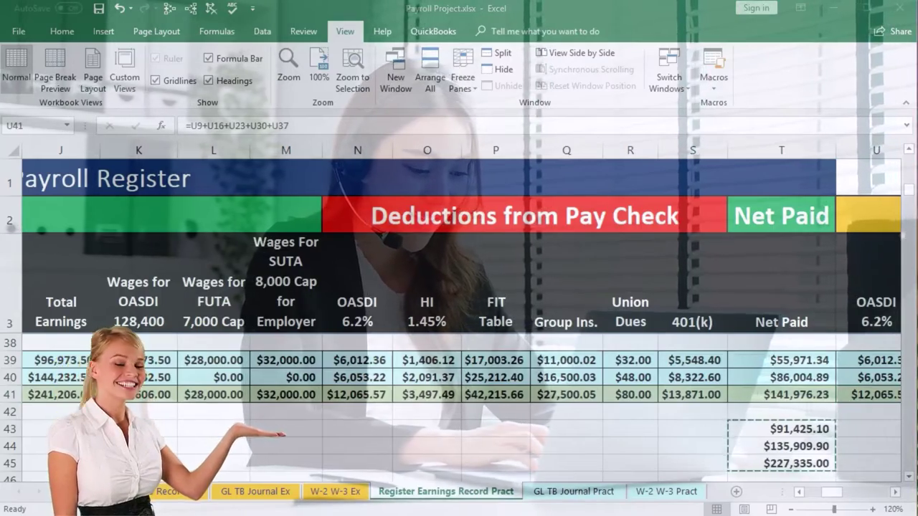
Step: Switch to the Q3 Form 941 in Adobe Acrobat and enter its line 5c Medicare tax of 2,812.23 in Calculator as the first addend
{"action": "key", "text": "alt+Tab"}
{"action": "scroll", "coordinate": [612, 420], "scroll_direction": "up", "scroll_amount": 5}
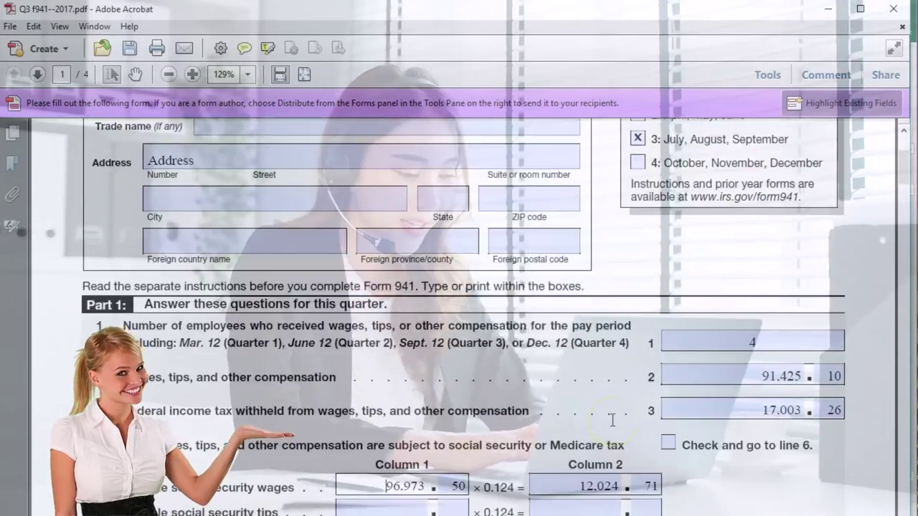
{"action": "scroll", "coordinate": [637, 285], "scroll_direction": "down", "scroll_amount": 6}
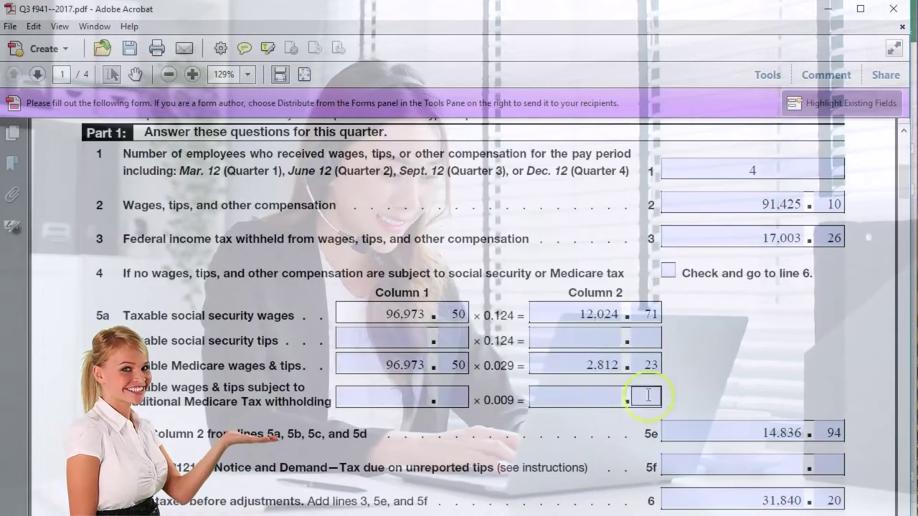
{"action": "left_click_drag", "start_coordinate": [784, 287], "coordinate": [337, 297]}
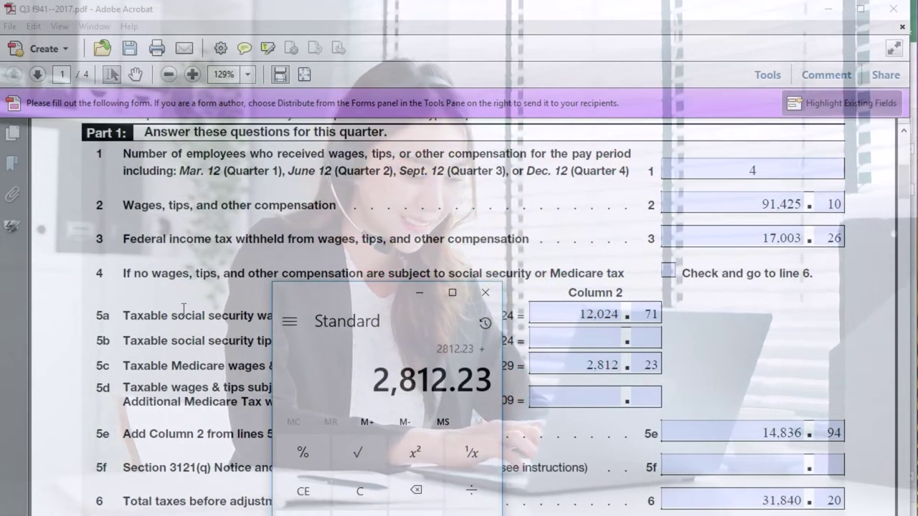
{"action": "left_click_drag", "start_coordinate": [384, 291], "coordinate": [809, 266]}
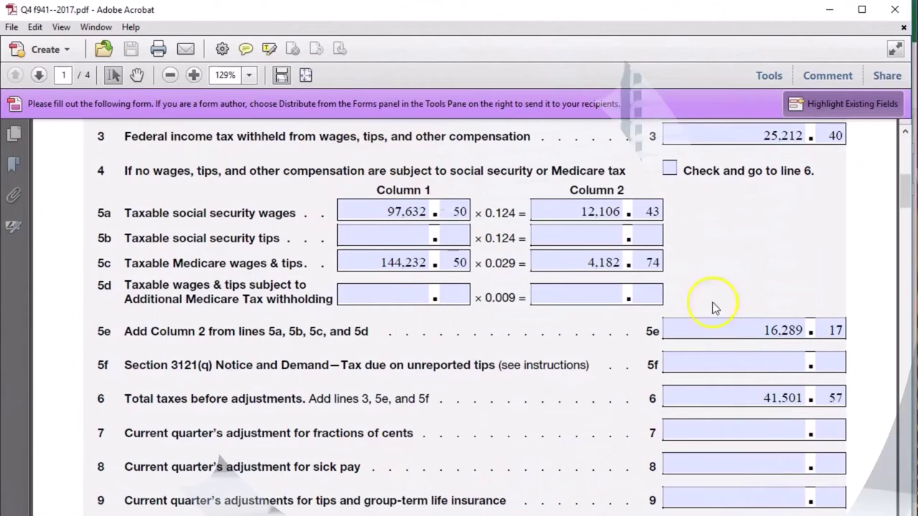
Step: Add the Q4 Form 941 line 5c Medicare tax of 4,182.74 in Calculator and calculate the sum
{"action": "left_click", "coordinate": [560, 259]}
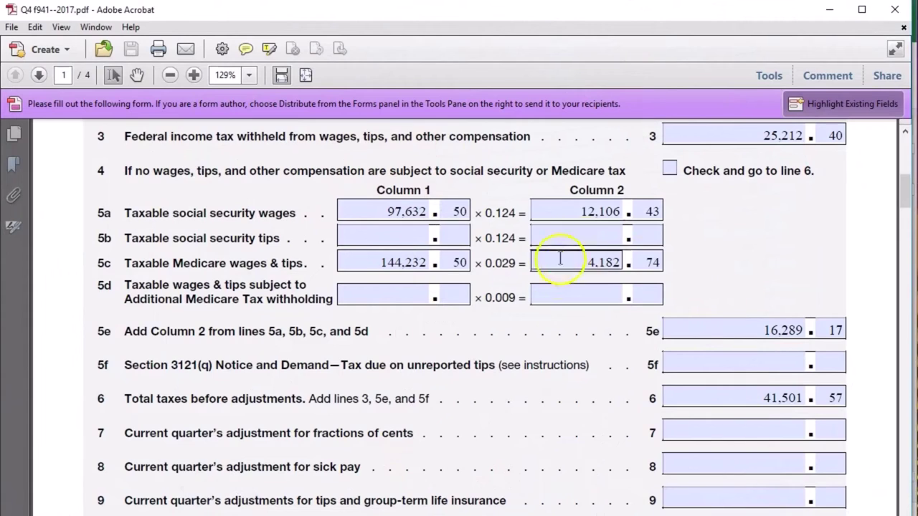
{"action": "key", "text": "alt+Tab"}
{"action": "left_click_drag", "start_coordinate": [645, 299], "coordinate": [411, 254]}
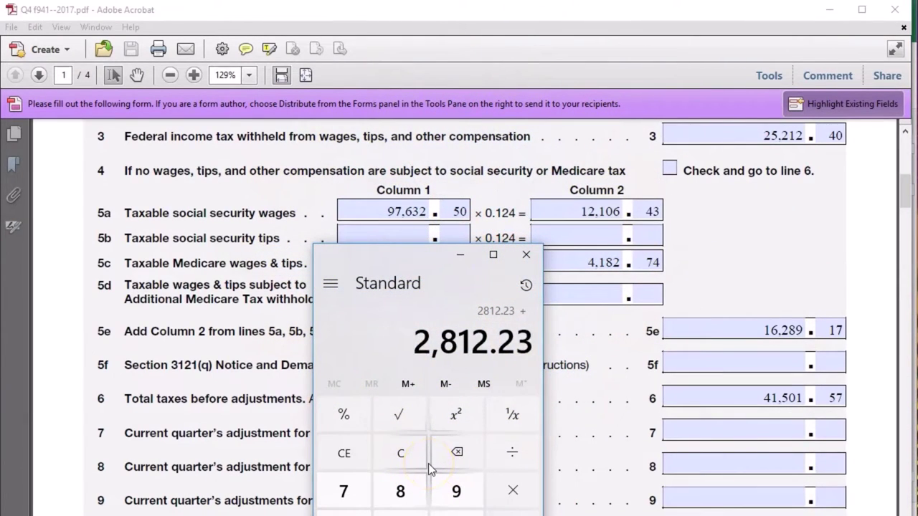
{"action": "type", "text": "4182.7"}
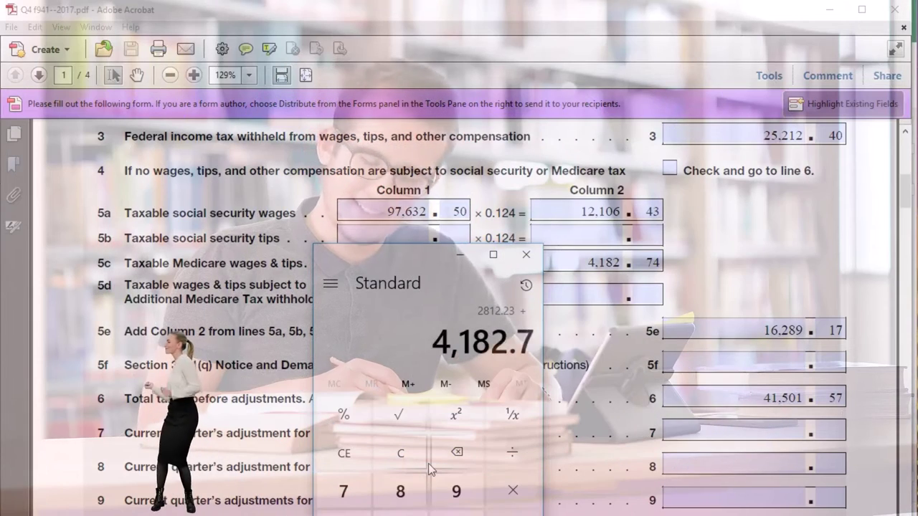
{"action": "type", "text": "4"}
{"action": "key", "text": "Return"}
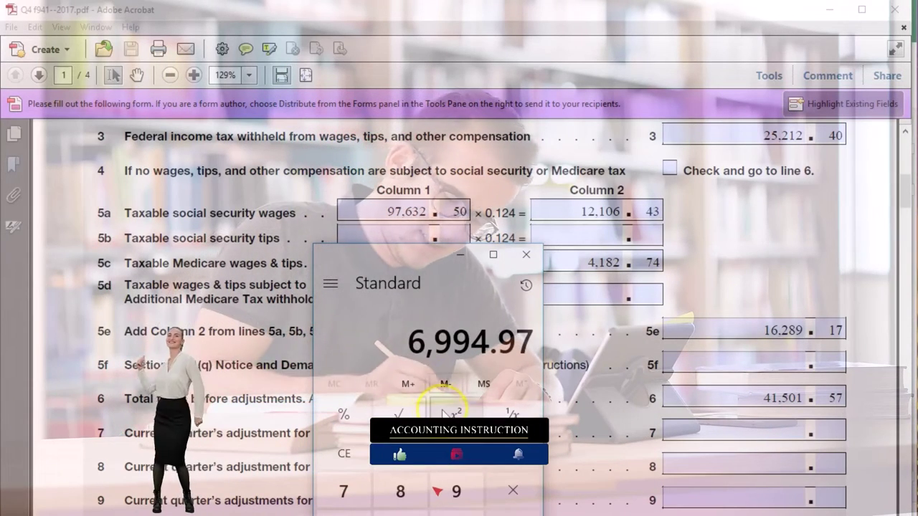
{"action": "left_click_drag", "start_coordinate": [423, 262], "coordinate": [914, 215]}
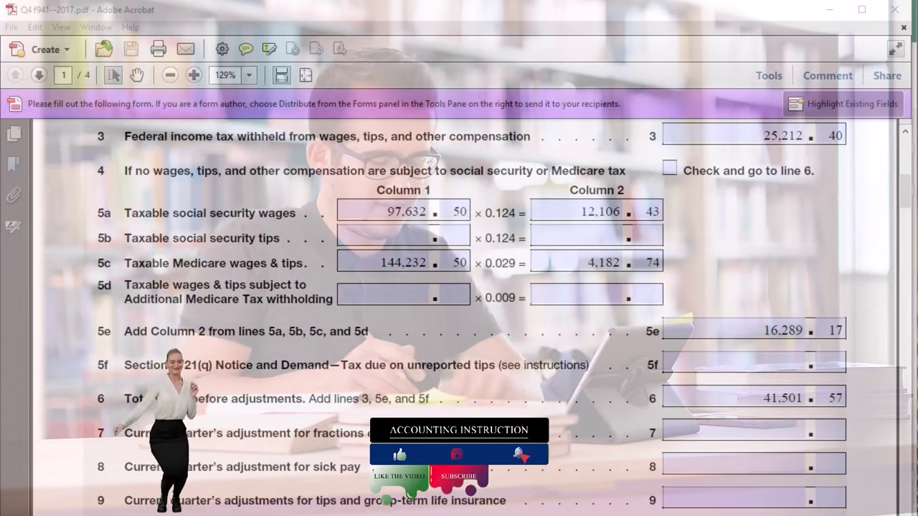
Step: Switch to the Excel payroll workbook and divide the summed Medicare tax by 2 in Calculator to compare it with the yearly HI total in O41
{"action": "left_click", "coordinate": [315, 513]}
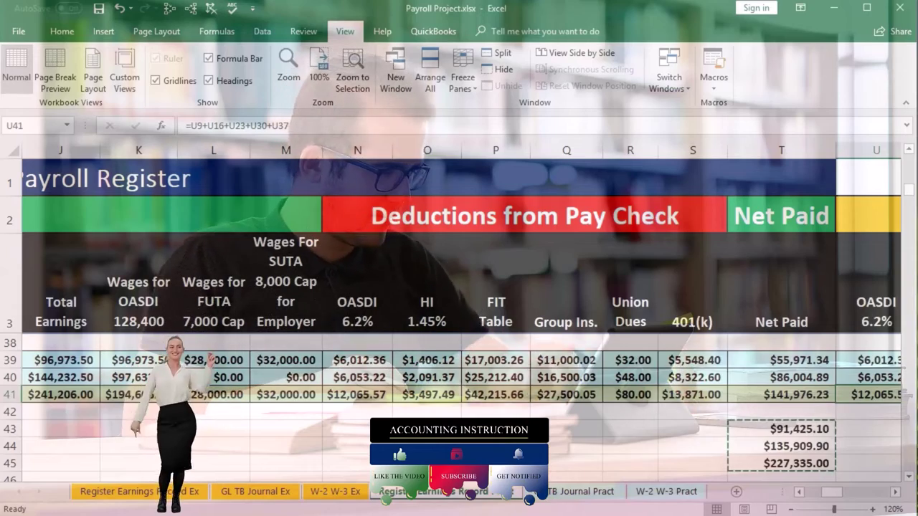
{"action": "left_click_drag", "start_coordinate": [911, 282], "coordinate": [586, 282]}
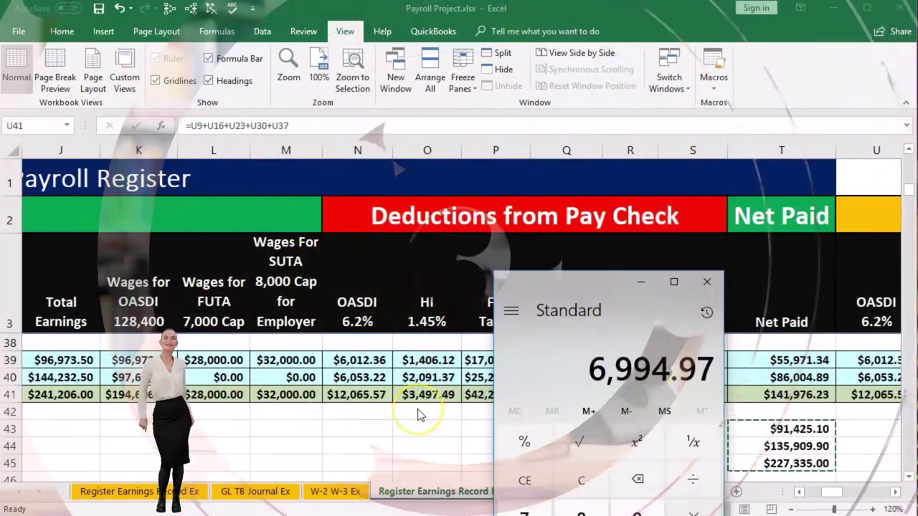
{"action": "left_click", "coordinate": [587, 410]}
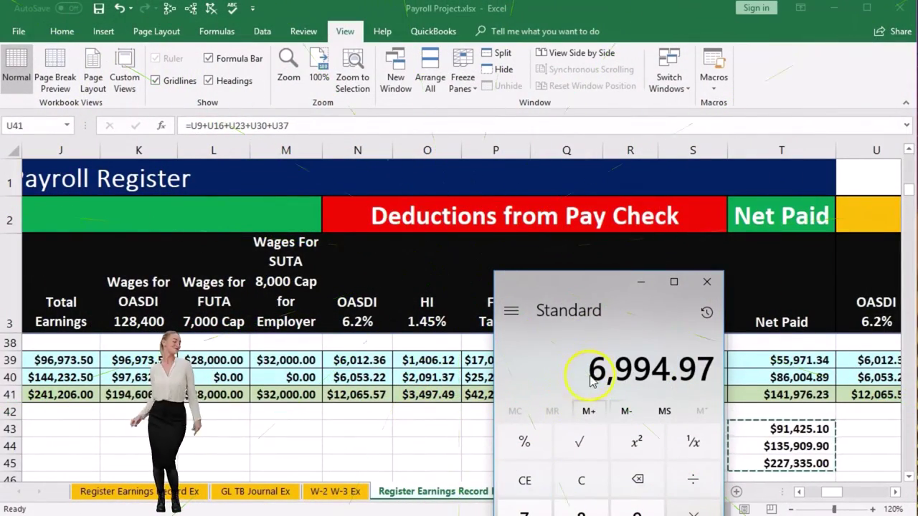
{"action": "key", "text": "slash"}
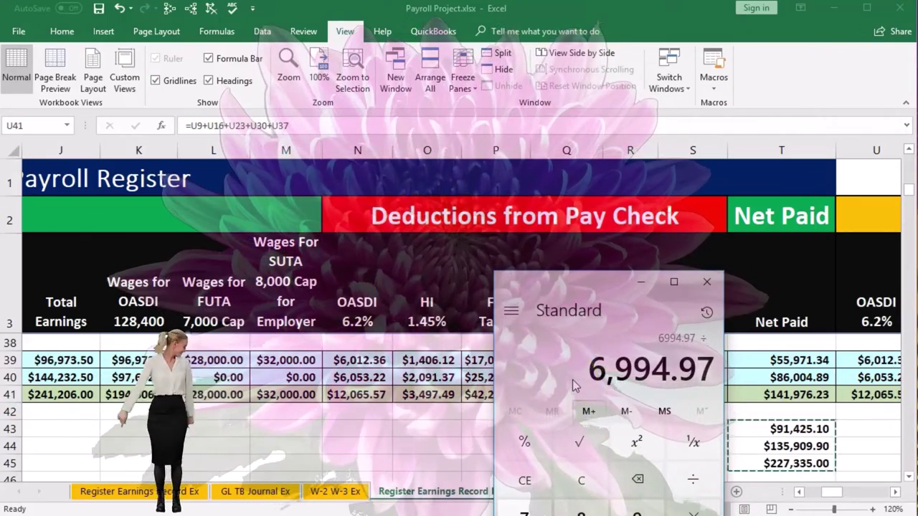
{"action": "type", "text": "2"}
{"action": "key", "text": "Return"}
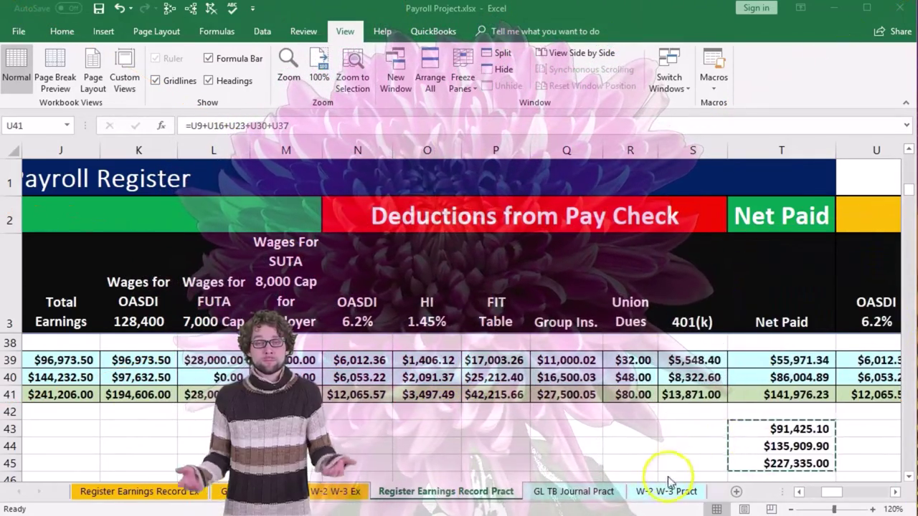
Step: Compare the halved Medicare tax with box 6 of the W-3 on the W-2 W-3 Pract sheet
{"action": "left_click", "coordinate": [664, 490]}
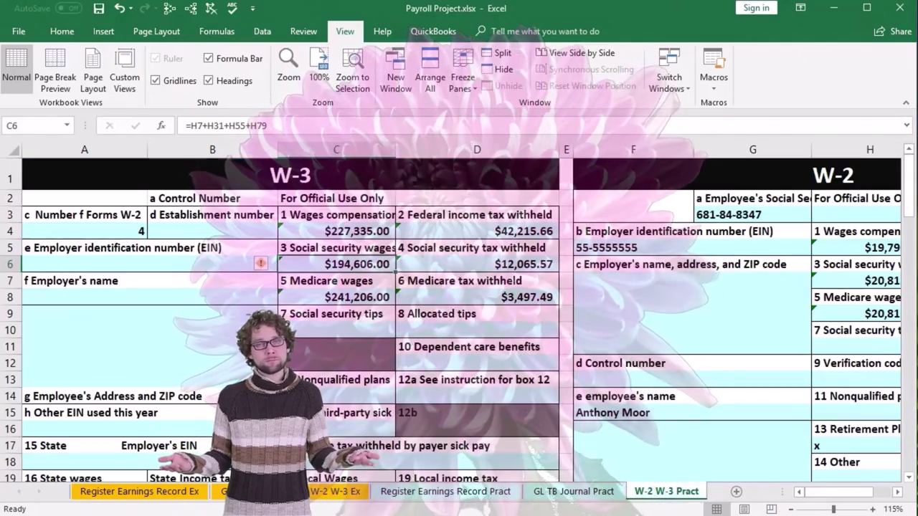
{"action": "left_click_drag", "start_coordinate": [914, 179], "coordinate": [672, 283]}
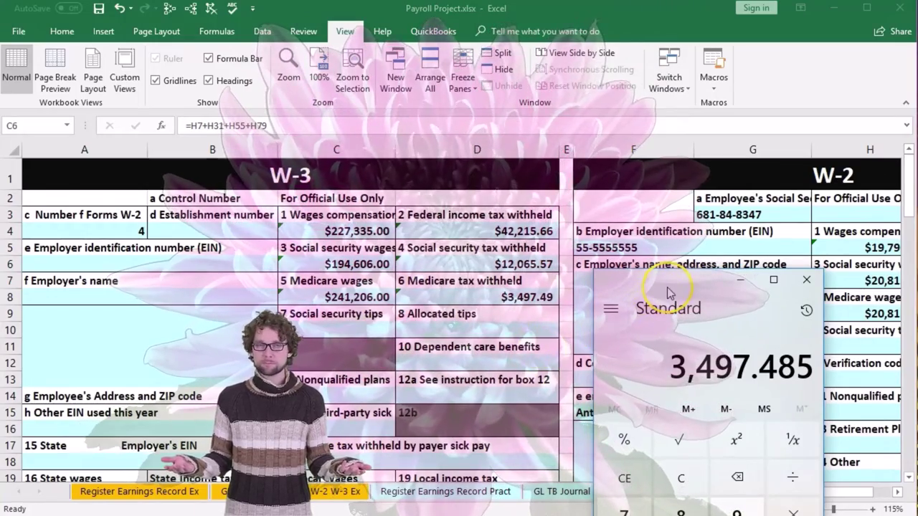
{"action": "left_click", "coordinate": [740, 280]}
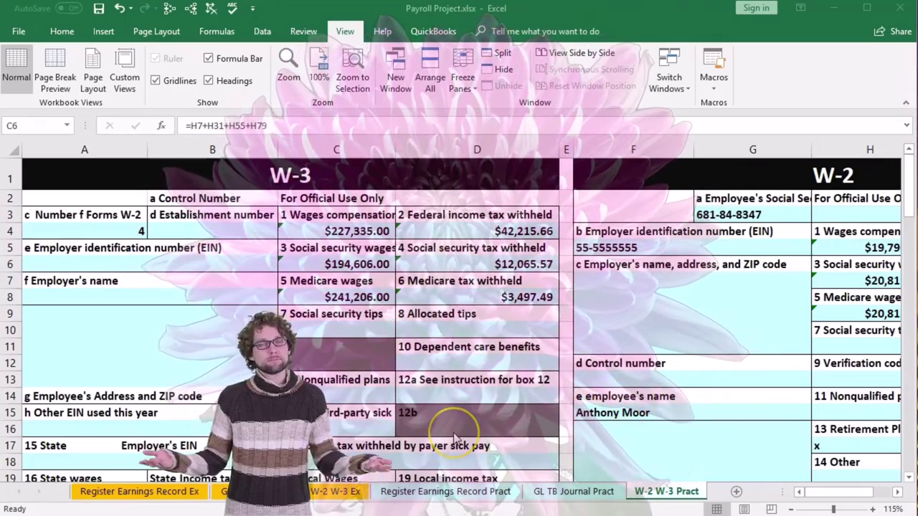
Step: Return to the Register Earnings Record Pract sheet and review the payroll register's yearly totals in row 41, including the employer taxes
{"action": "left_click", "coordinate": [456, 493]}
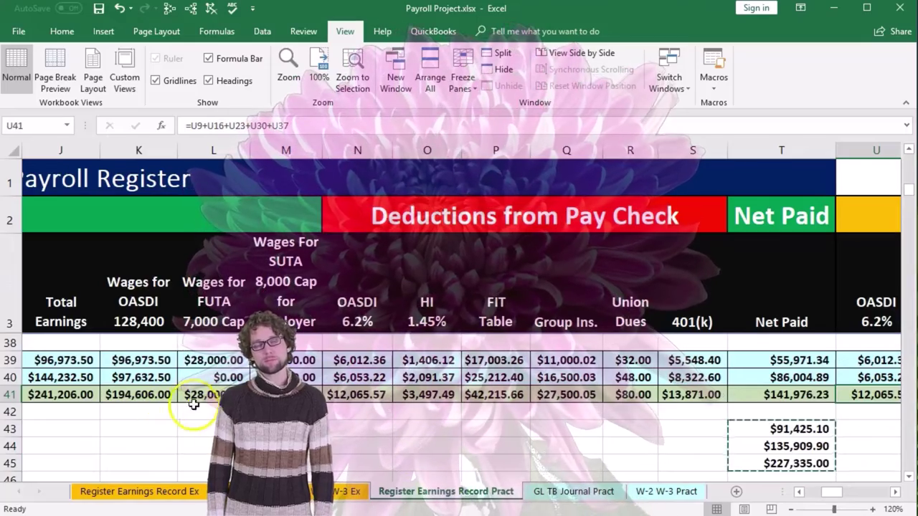
{"action": "key", "text": "Right"}
{"action": "key", "text": "Right"}
{"action": "key", "text": "Right"}
{"action": "key", "text": "Right"}
{"action": "key", "text": "Right"}
{"action": "key", "text": "Right"}
{"action": "key", "text": "Right"}
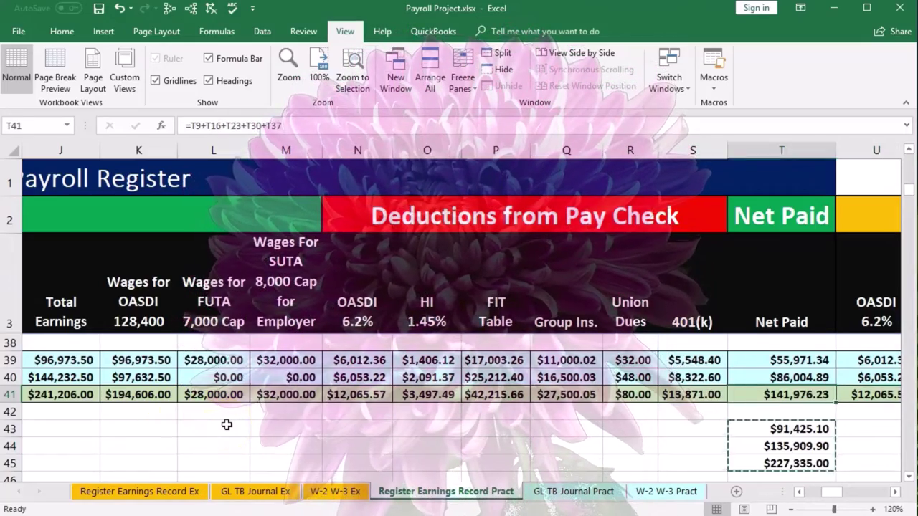
{"action": "key", "text": "Right"}
{"action": "key", "text": "Right"}
{"action": "key", "text": "Right"}
{"action": "key", "text": "Right"}
{"action": "key", "text": "Right"}
{"action": "key", "text": "Right"}
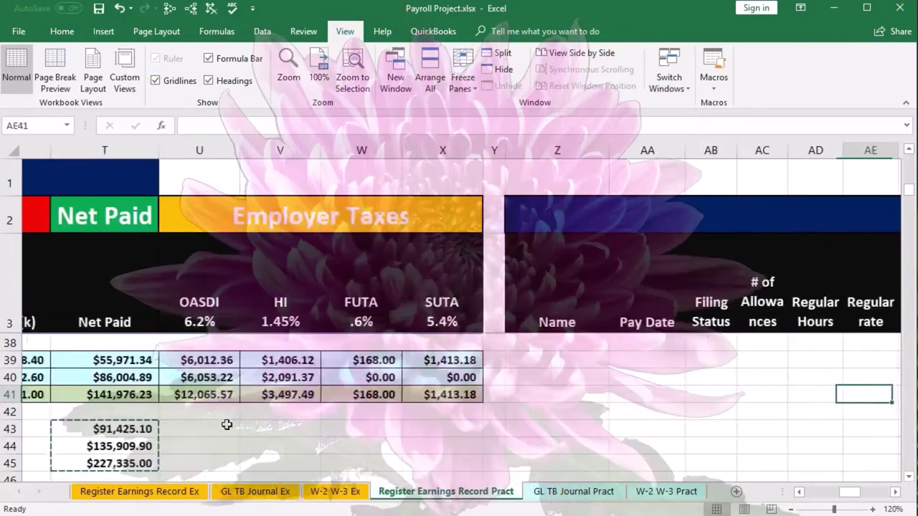
{"action": "scroll", "coordinate": [226, 426], "scroll_direction": "up", "scroll_amount": 1}
{"action": "scroll", "coordinate": [227, 426], "scroll_direction": "up", "scroll_amount": 3}
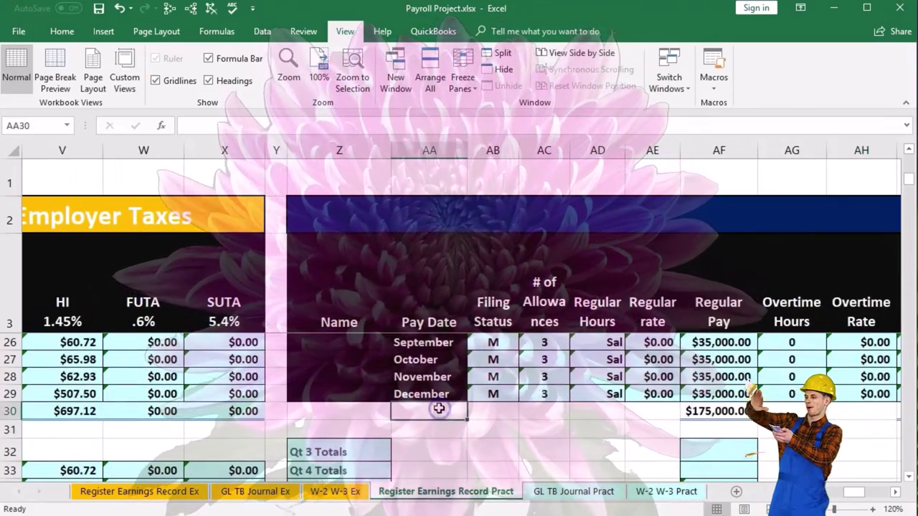
Step: Examine the Earnings Records section's yearly totals in row 34, from regular pay through OASDI
{"action": "key", "text": "Left"}
{"action": "key", "text": "Left"}
{"action": "key", "text": "Left"}
{"action": "key", "text": "Left"}
{"action": "key", "text": "Left"}
{"action": "key", "text": "Left"}
{"action": "key", "text": "Left"}
{"action": "key", "text": "Up"}
{"action": "key", "text": "Up"}
{"action": "key", "text": "Up"}
{"action": "key", "text": "Up"}
{"action": "key", "text": "Up"}
{"action": "key", "text": "Right"}
{"action": "key", "text": "Right"}
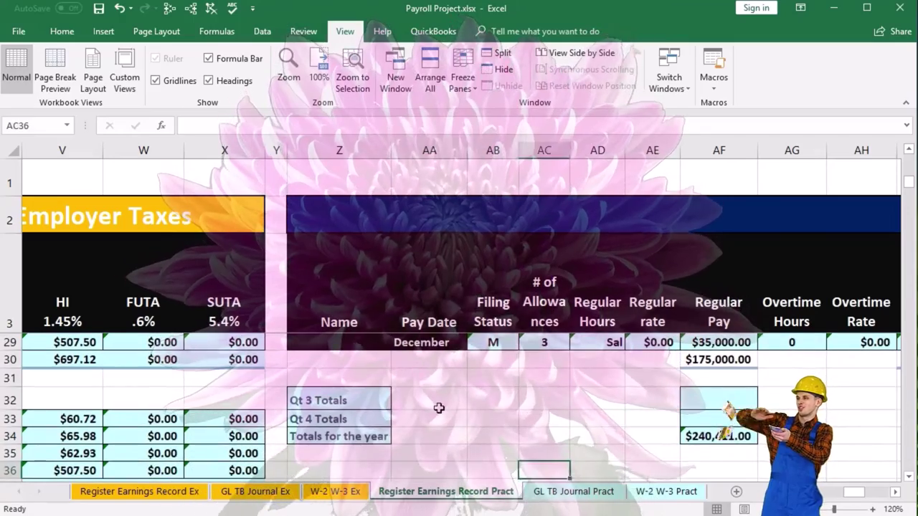
{"action": "key", "text": "Right"}
{"action": "key", "text": "Right"}
{"action": "key", "text": "Right"}
{"action": "key", "text": "Right"}
{"action": "key", "text": "Right"}
{"action": "key", "text": "Right"}
{"action": "key", "text": "Right"}
{"action": "key", "text": "Right"}
{"action": "key", "text": "Right"}
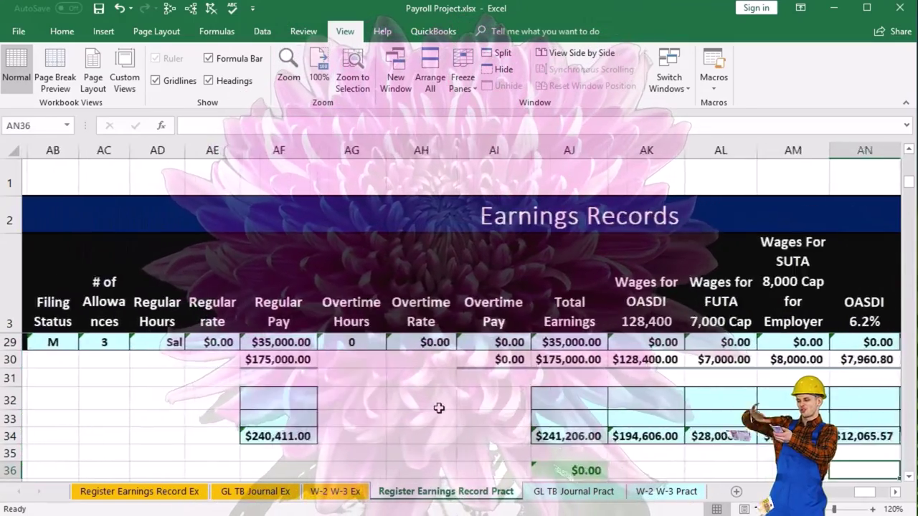
Step: Inspect the check formulas in AJ36 and AT36 that compare the earnings records' total earnings and net paid with the payroll register
{"action": "scroll", "coordinate": [461, 471], "scroll_direction": "down", "scroll_amount": 1}
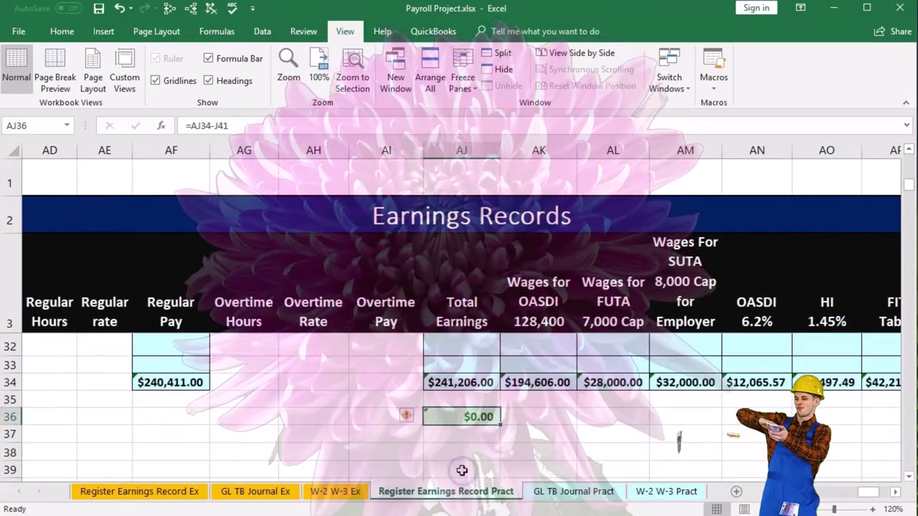
{"action": "key", "text": "Right"}
{"action": "key", "text": "Right"}
{"action": "key", "text": "Right"}
{"action": "key", "text": "Right"}
{"action": "key", "text": "Right"}
{"action": "key", "text": "Right"}
{"action": "key", "text": "Right"}
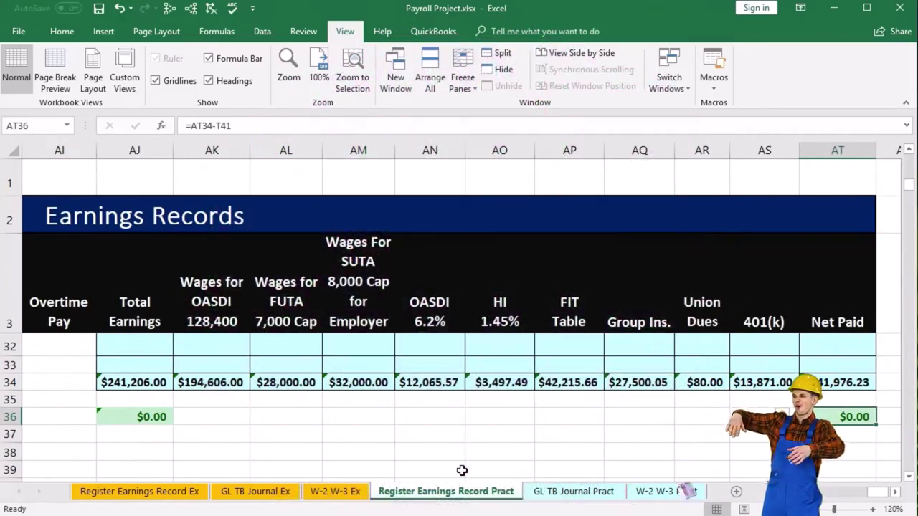
Step: Review the Earnings Records yearly totals back from net paid to total earnings
{"action": "key", "text": "Left"}
{"action": "key", "text": "Left"}
{"action": "key", "text": "Left"}
{"action": "key", "text": "Left"}
{"action": "key", "text": "Left"}
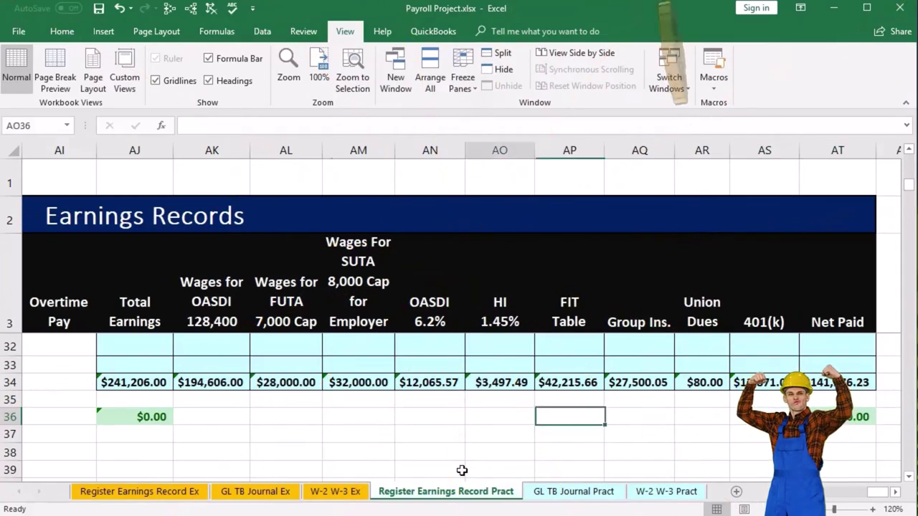
{"action": "key", "text": "Left"}
{"action": "key", "text": "Left"}
{"action": "key", "text": "Left"}
{"action": "key", "text": "Left"}
{"action": "key", "text": "Left"}
{"action": "key", "text": "Left"}
{"action": "key", "text": "Left"}
{"action": "key", "text": "Left"}
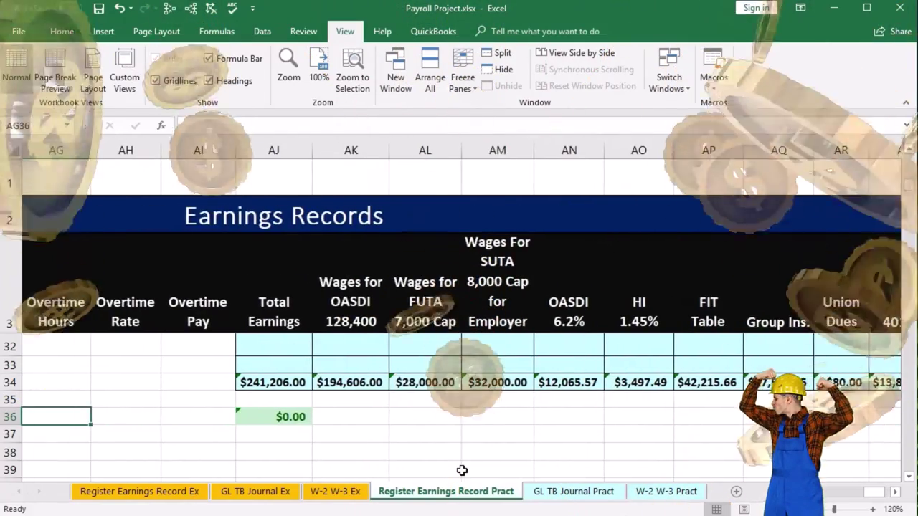